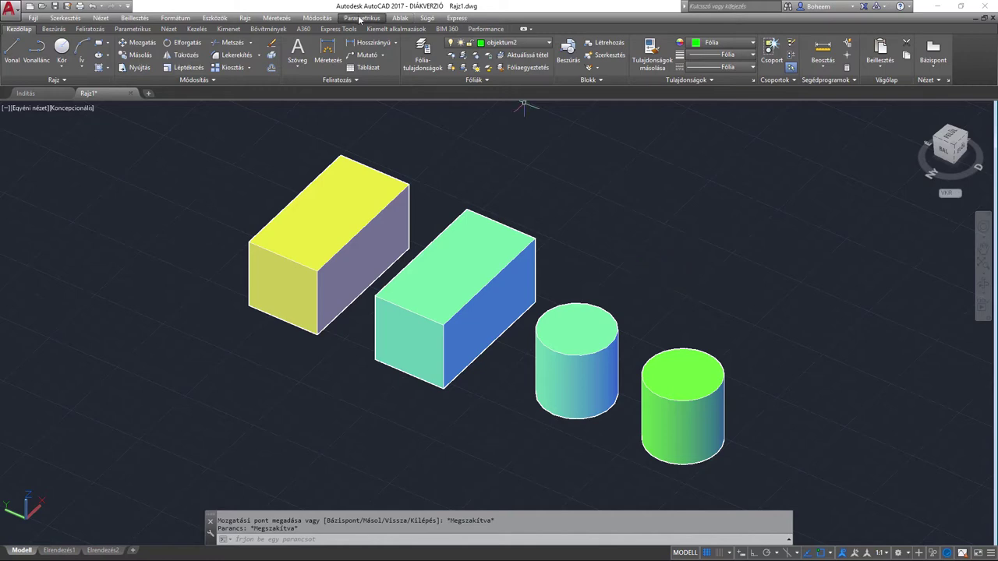
Open the Módosítás menu and bring up the 3D műveletek submenu showing 3D mozgatás
left_click(317, 18)
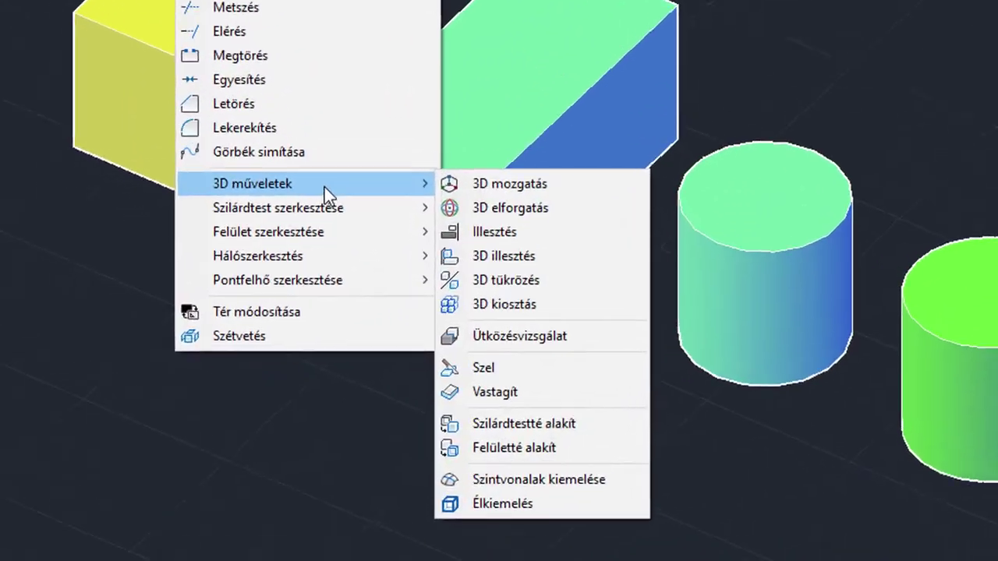
mouse_move(333, 323)
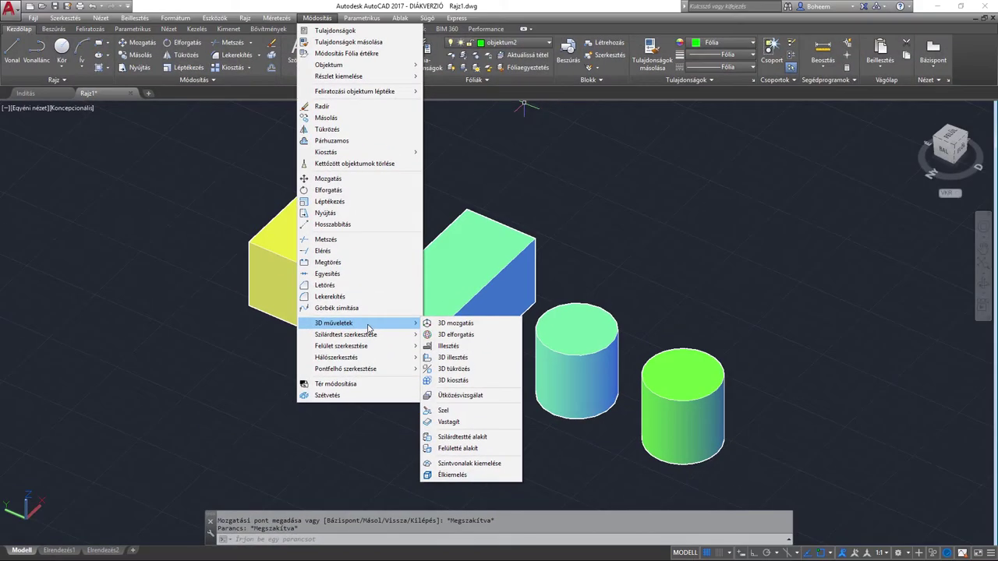
Start 3D mozgatás and pick the green box as the object to move
left_click(447, 324)
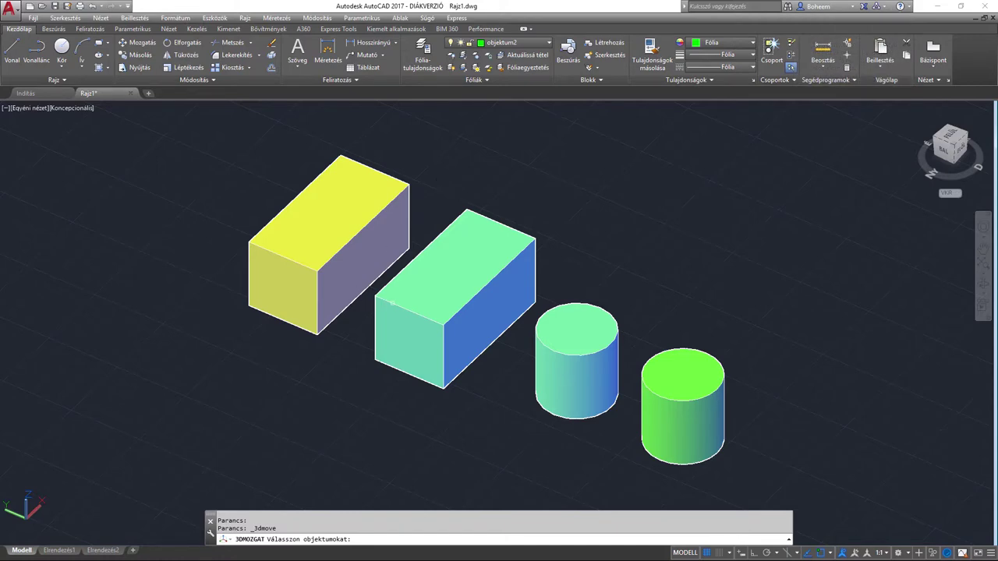
left_click(393, 303)
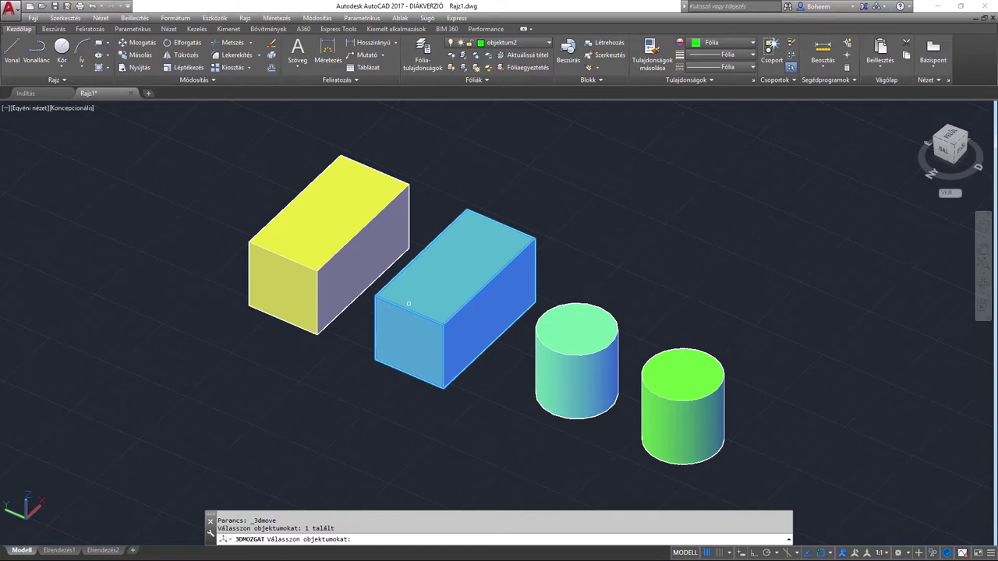
End the selection and anchor the move gizmo at the green box's lower front corner
key("Return")
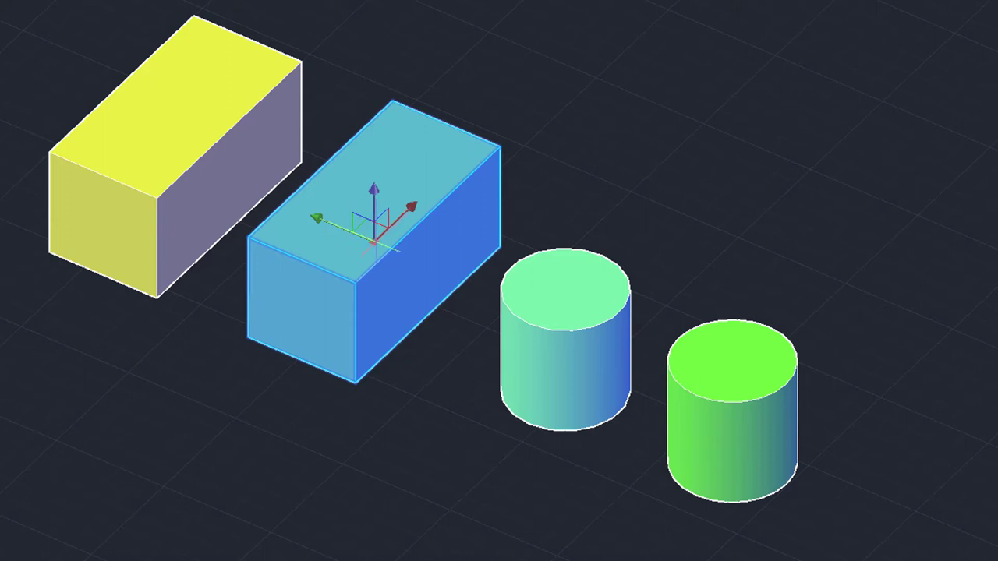
left_click_drag(372, 239, 464, 124)
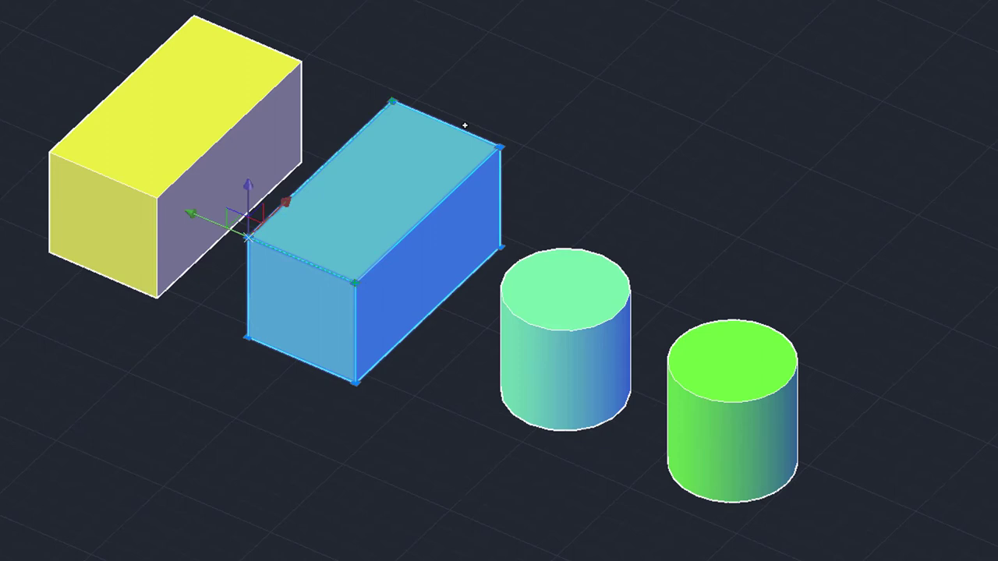
left_click(247, 337)
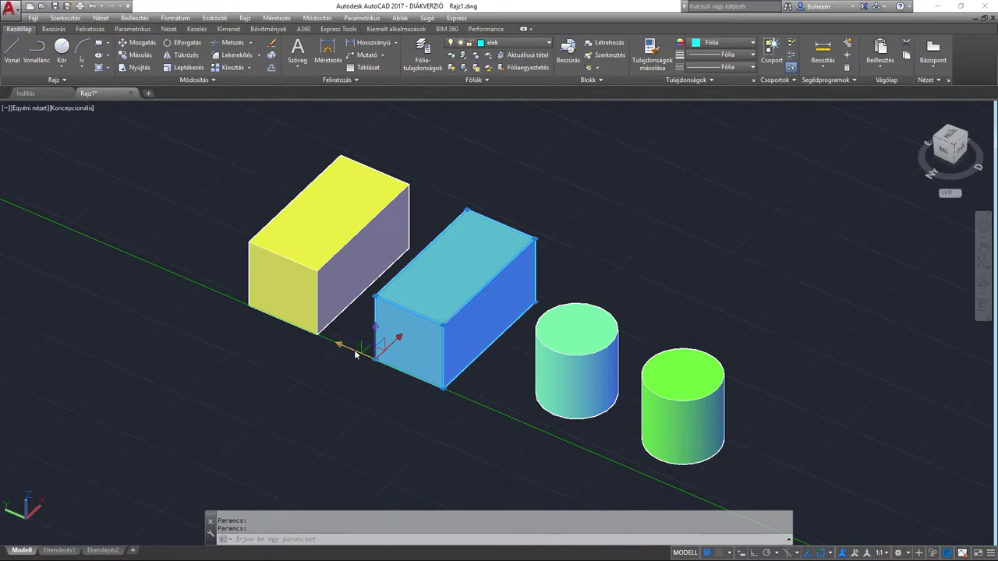
Move the green box along one gizmo axis to a spot beyond the yellow box
left_click(354, 354)
scroll(335, 312, "down", 3)
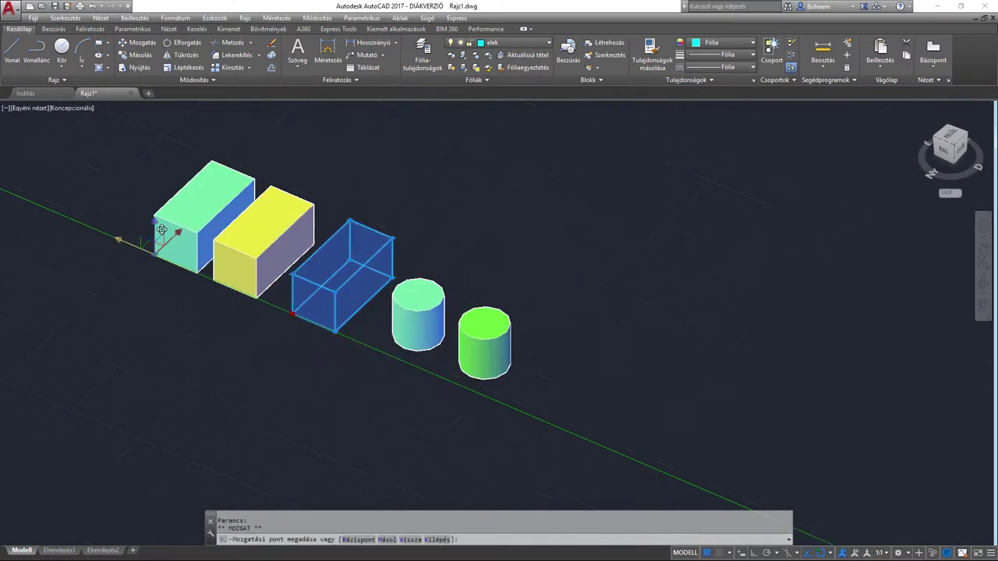
scroll(244, 316, "down", 2)
scroll(244, 316, "up", 1)
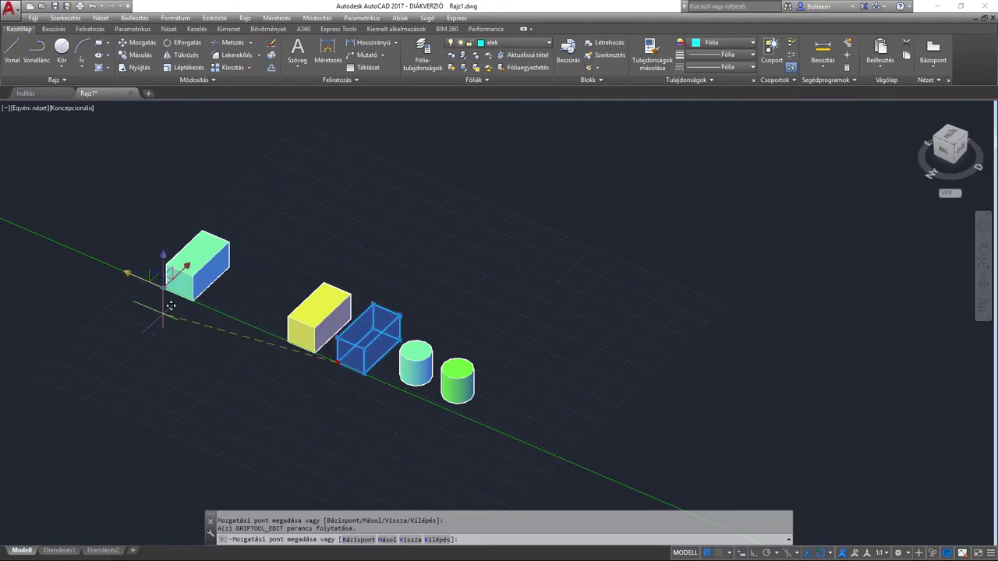
left_click(229, 407)
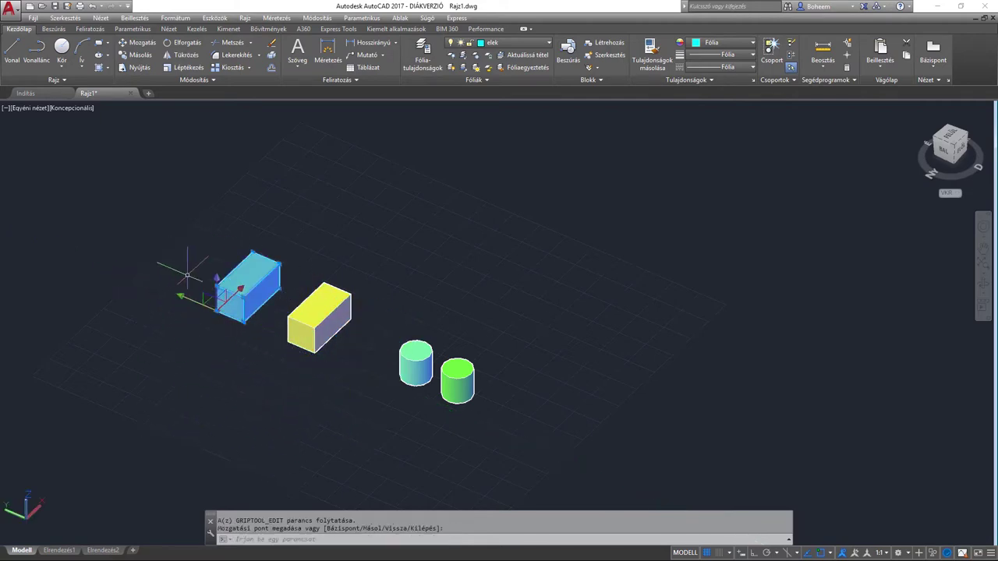
Cancel a stray second move, then lift the green box upward along Z
left_click(238, 285)
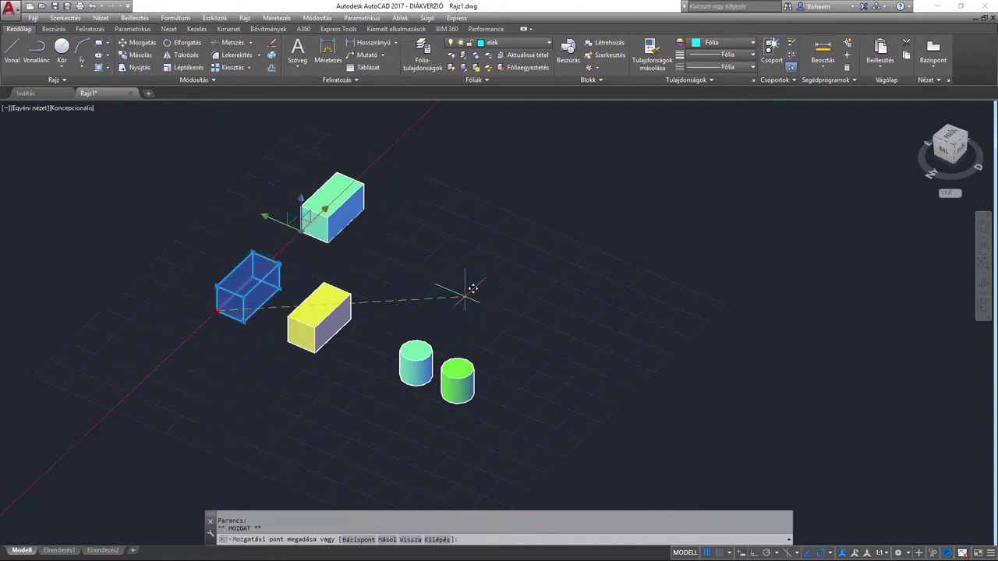
key("Escape")
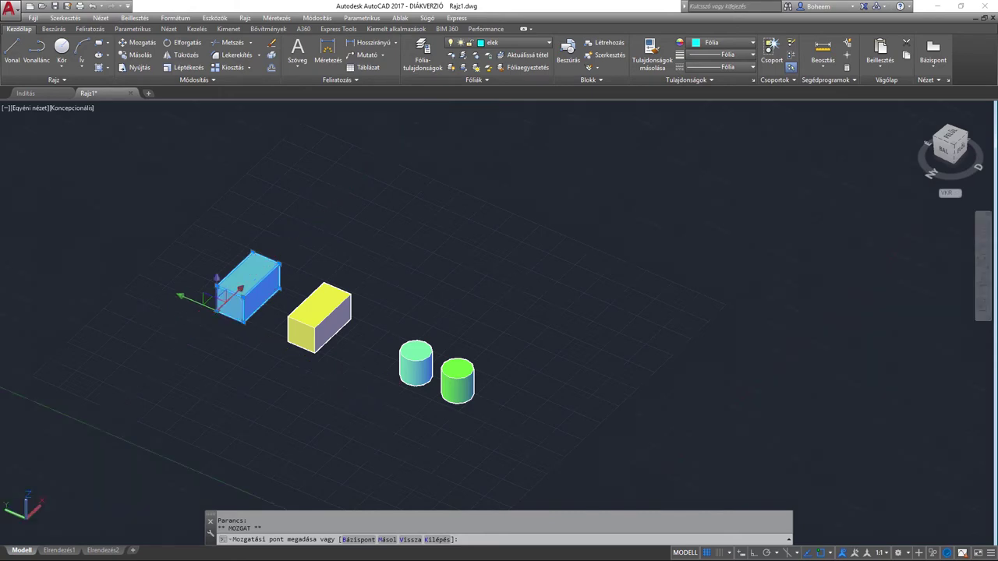
left_click(217, 279)
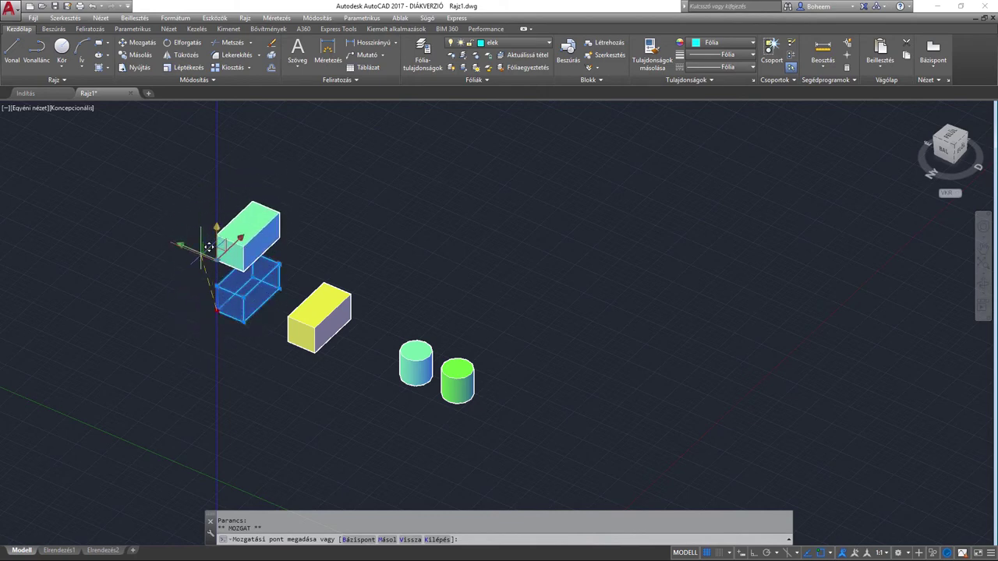
scroll(199, 253, "up", 2)
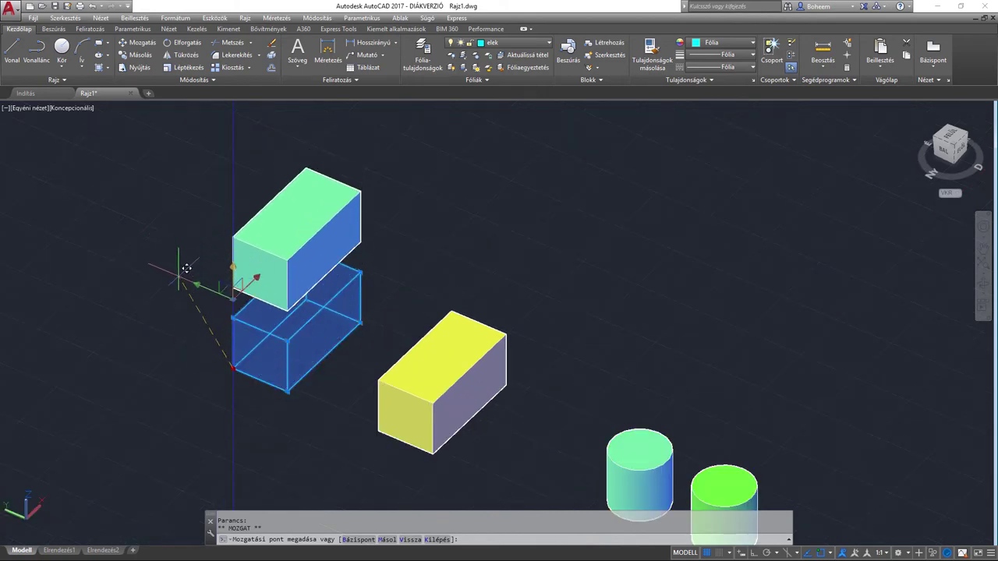
left_click(160, 312)
scroll(152, 316, "up", 3)
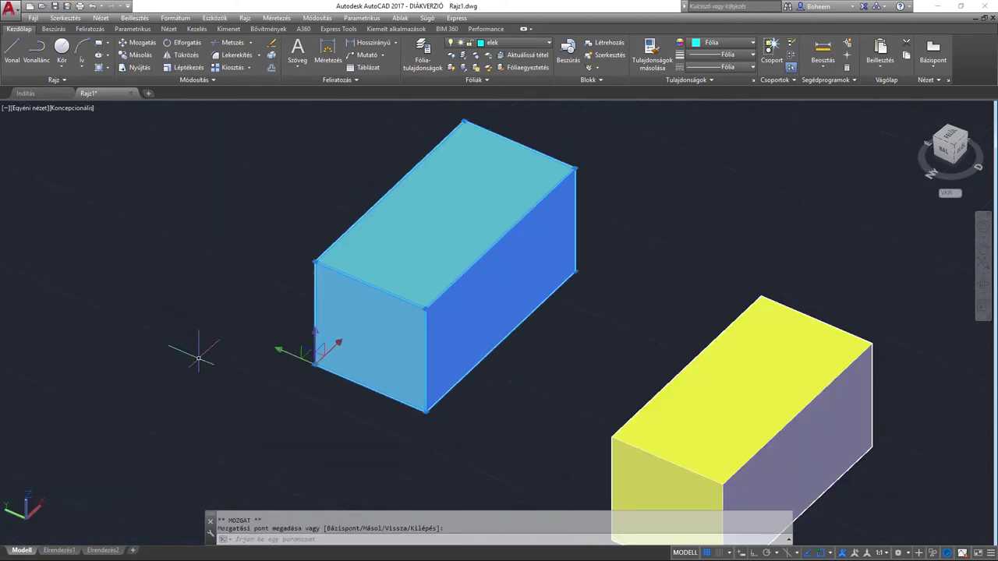
middle_click_drag(199, 357, 179, 345)
key("Escape")
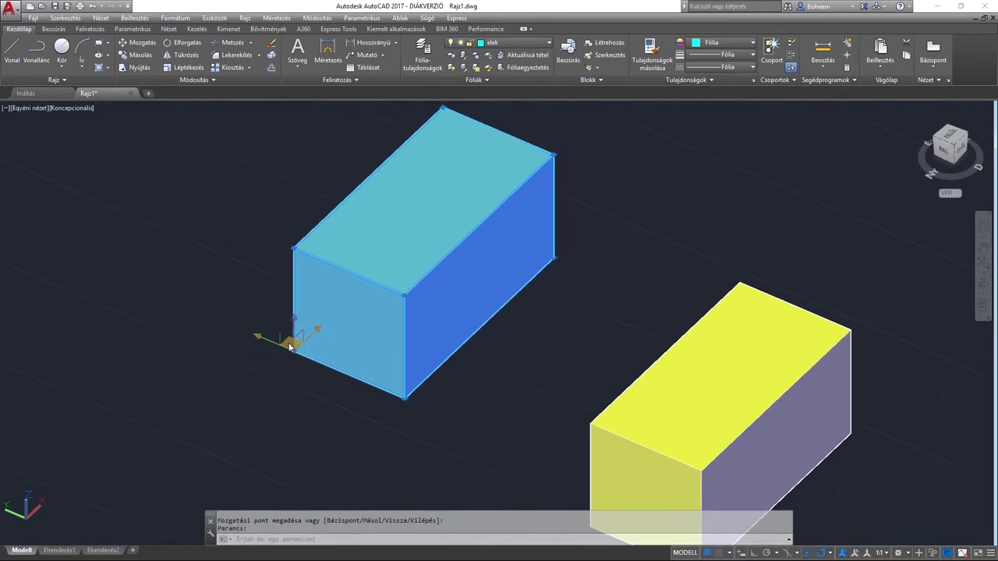
left_click(299, 336)
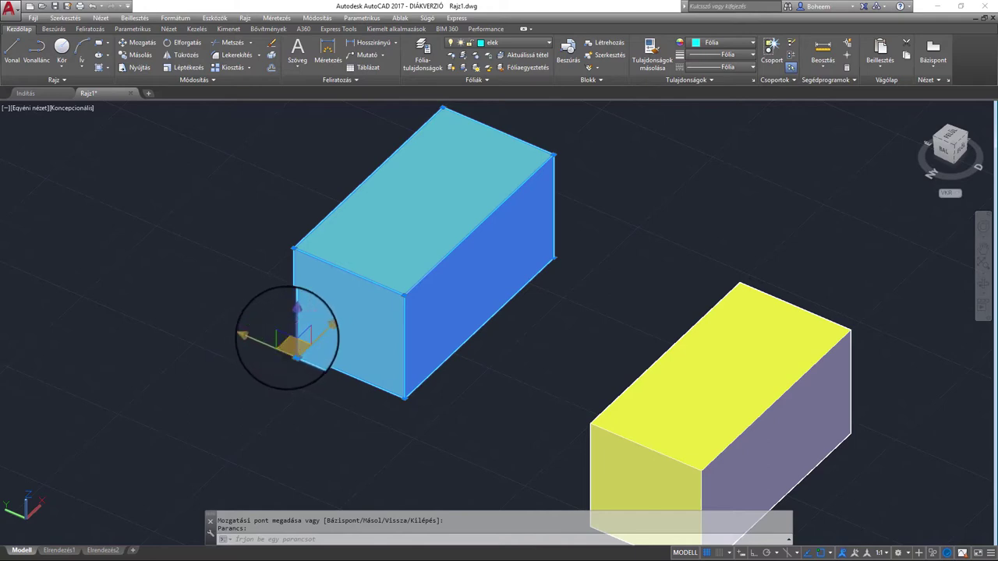
left_click(284, 340)
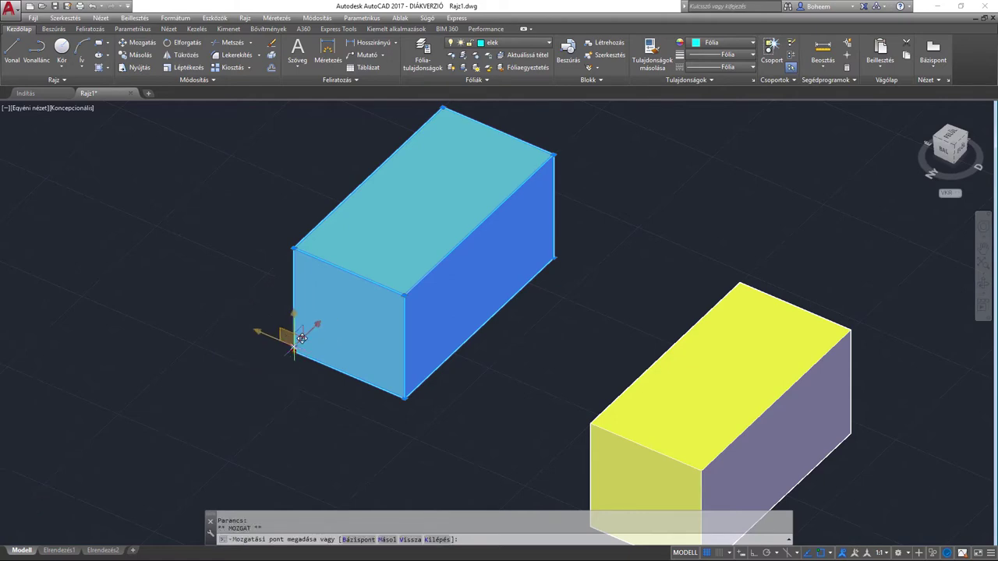
scroll(304, 271, "down", 2)
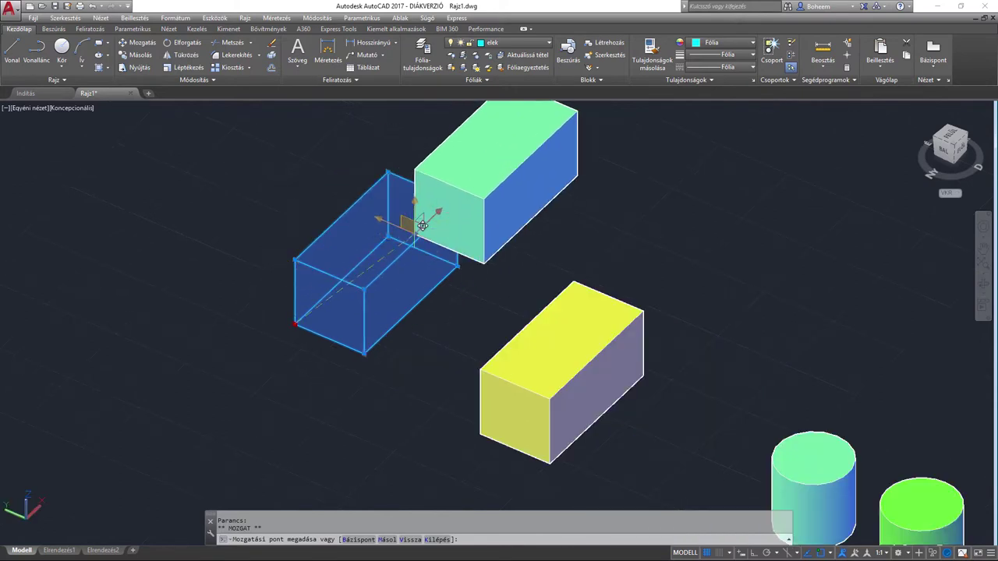
scroll(309, 345, "up", 2)
scroll(234, 319, "up", 1)
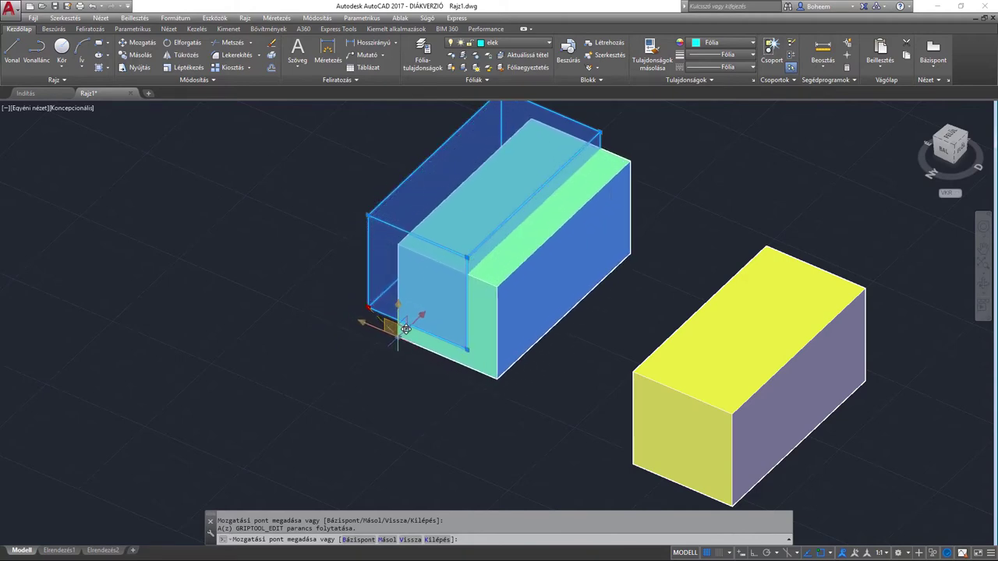
middle_click_drag(374, 378, 321, 357)
key("Escape")
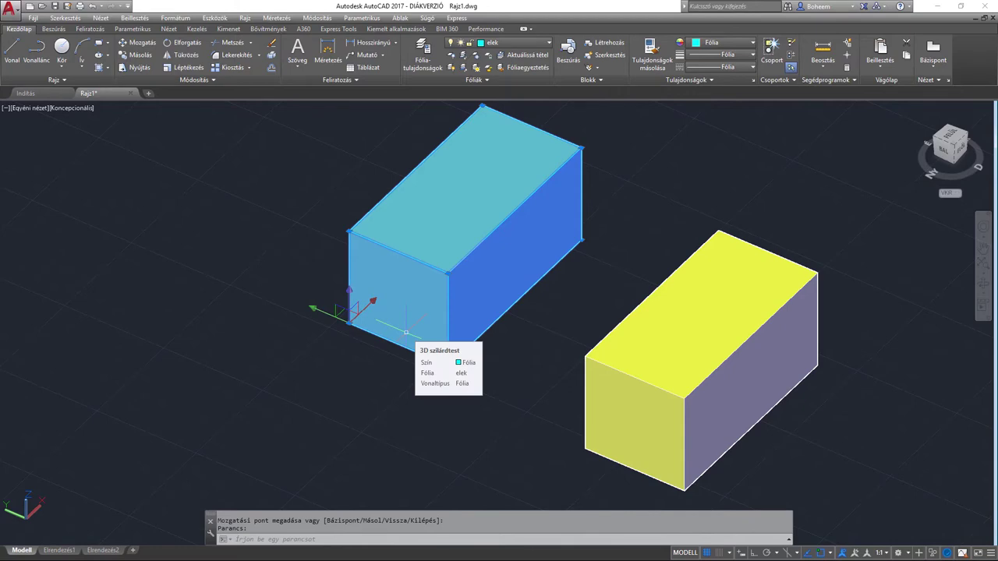
Snap the green box's bottom corner grip onto the yellow box's top corner endpoint
middle_click_drag(616, 242, 556, 253)
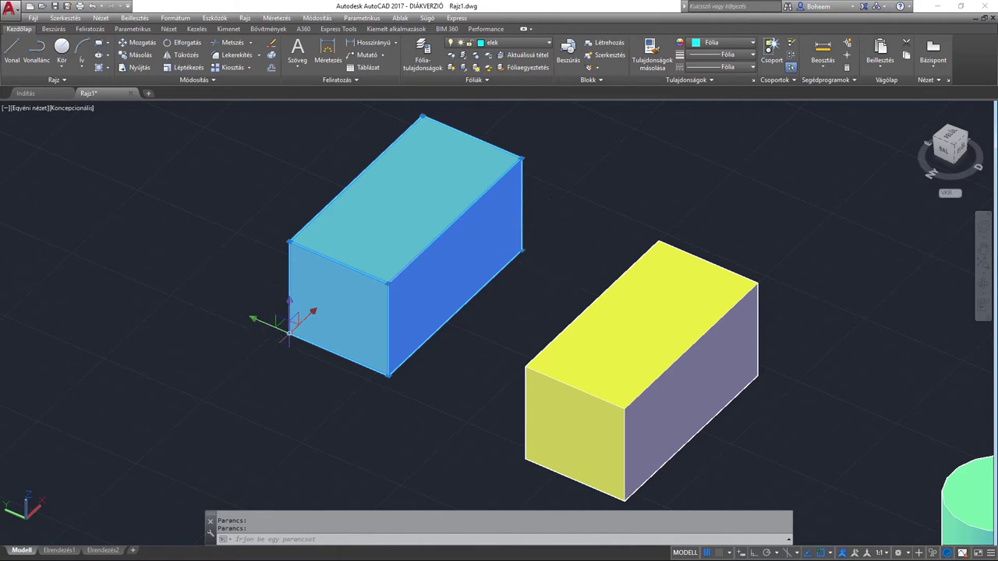
left_click(289, 334)
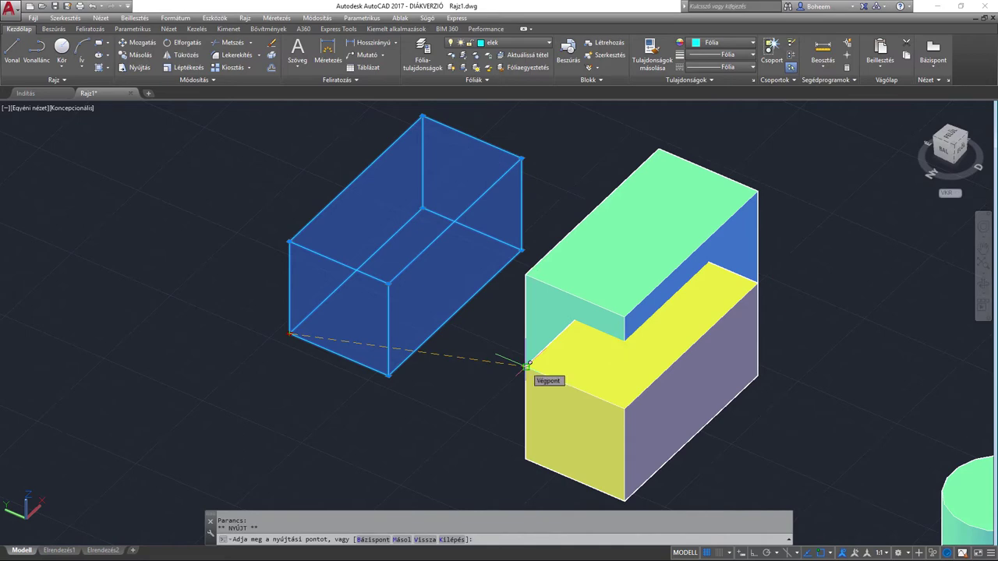
left_click(527, 363)
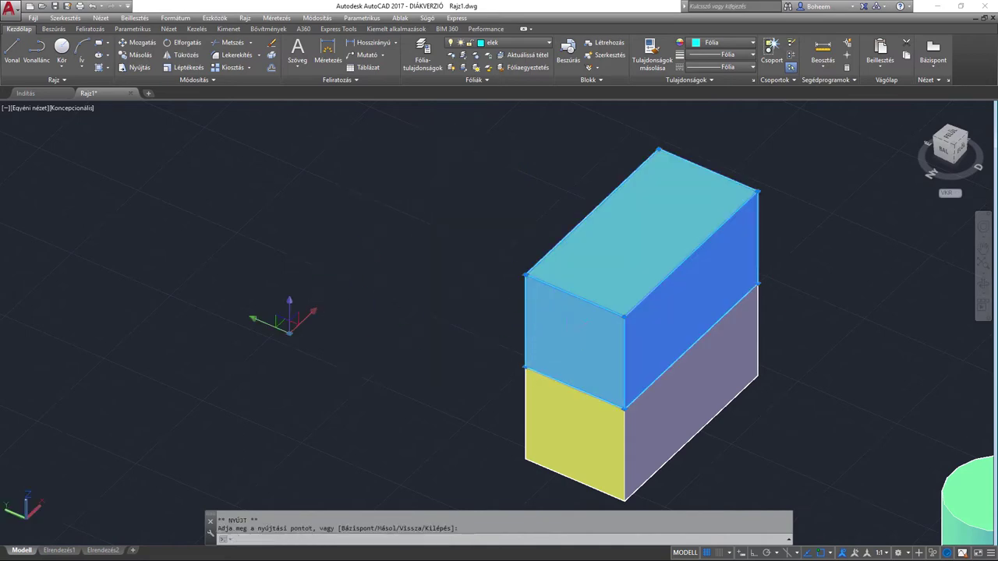
key("Escape")
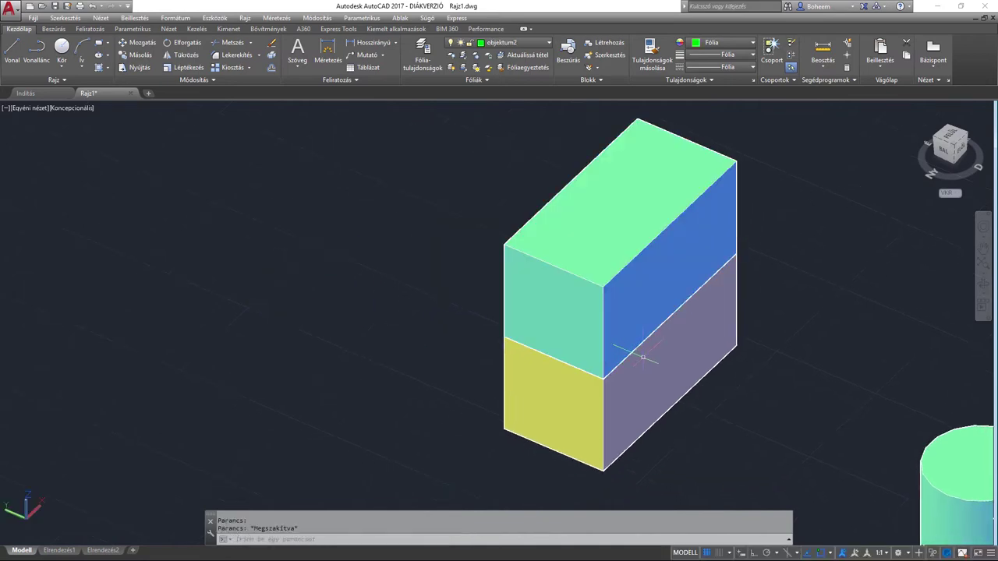
mouse_move(571, 366)
middle_mouse_down()
mouse_move(417, 356)
mouse_move(445, 305)
middle_mouse_up()
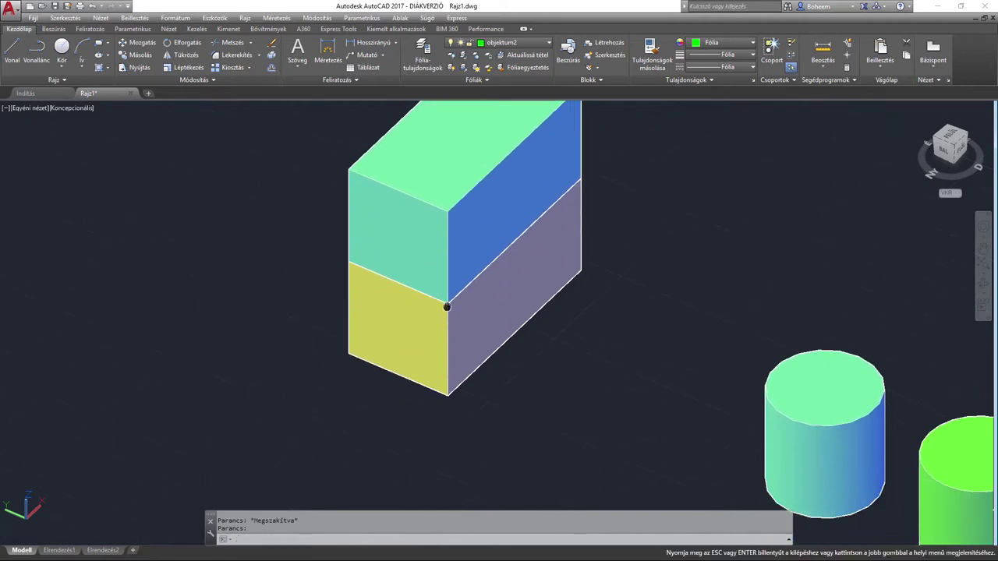
Snap the green-topped cylinder's base onto the other cylinder's top centre
scroll(445, 305, "down", 2)
middle_click_drag(508, 315, 470, 331)
left_click(767, 432)
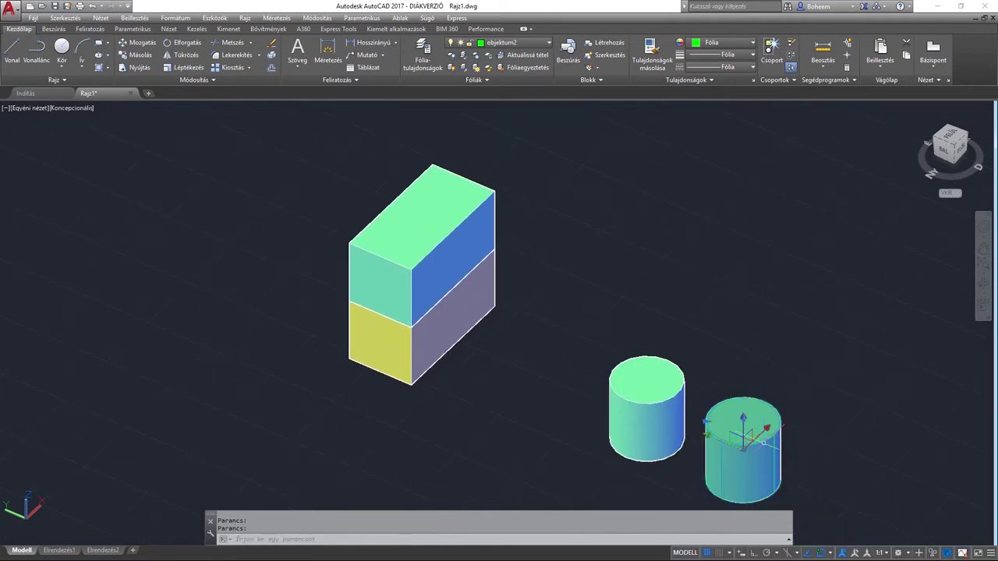
middle_click_drag(768, 432, 721, 331)
scroll(695, 308, "up", 2)
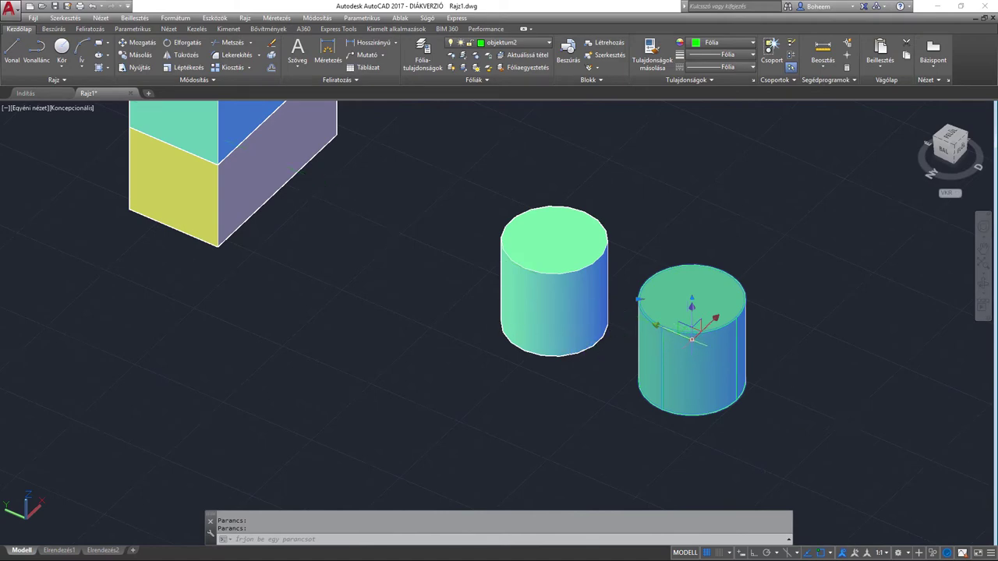
left_click(693, 380)
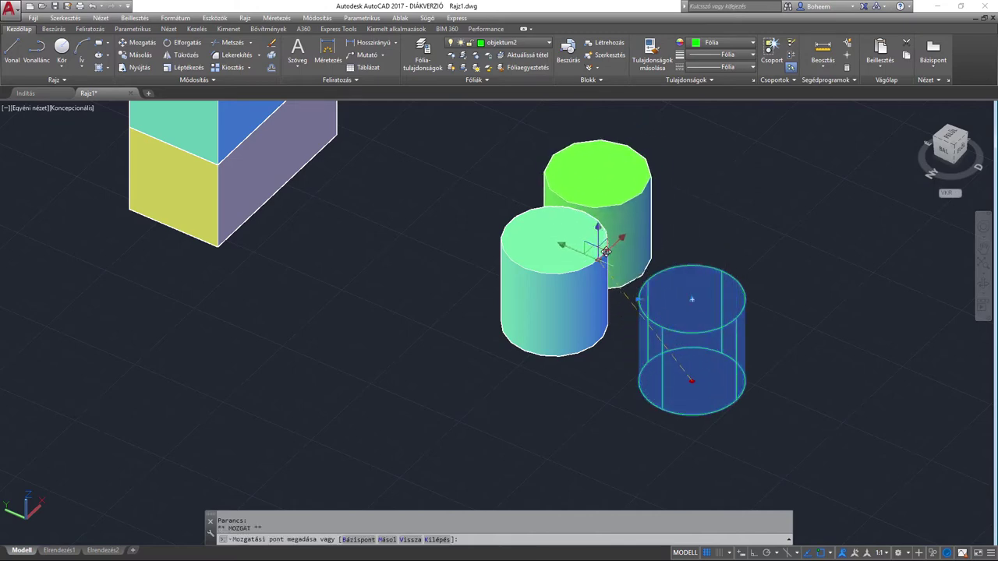
left_click(562, 232)
key("Escape")
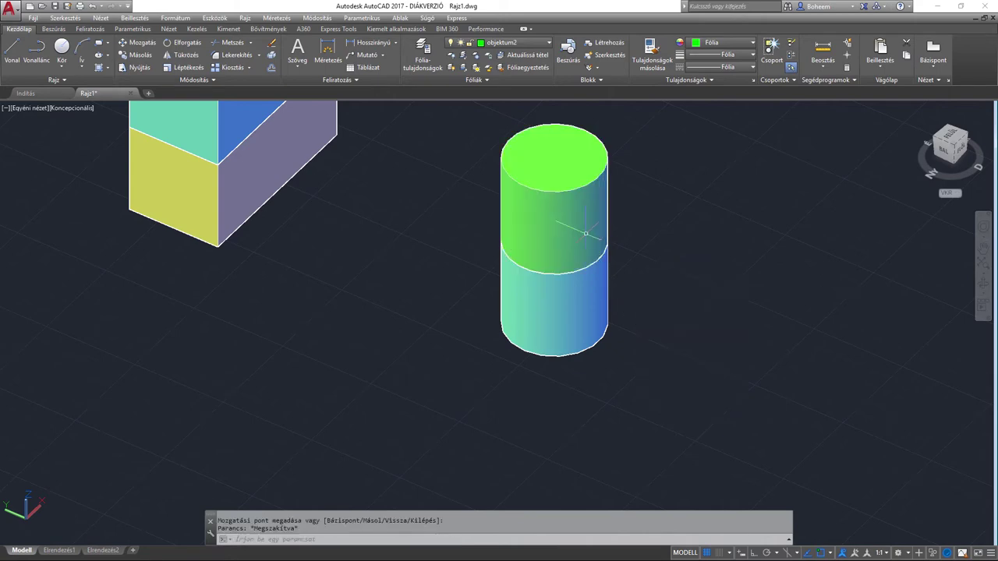
scroll(585, 312, "down", 2)
Orbit with 3DKERINGÉS and pan slightly to view both stacks from a new angle
left_click(983, 284)
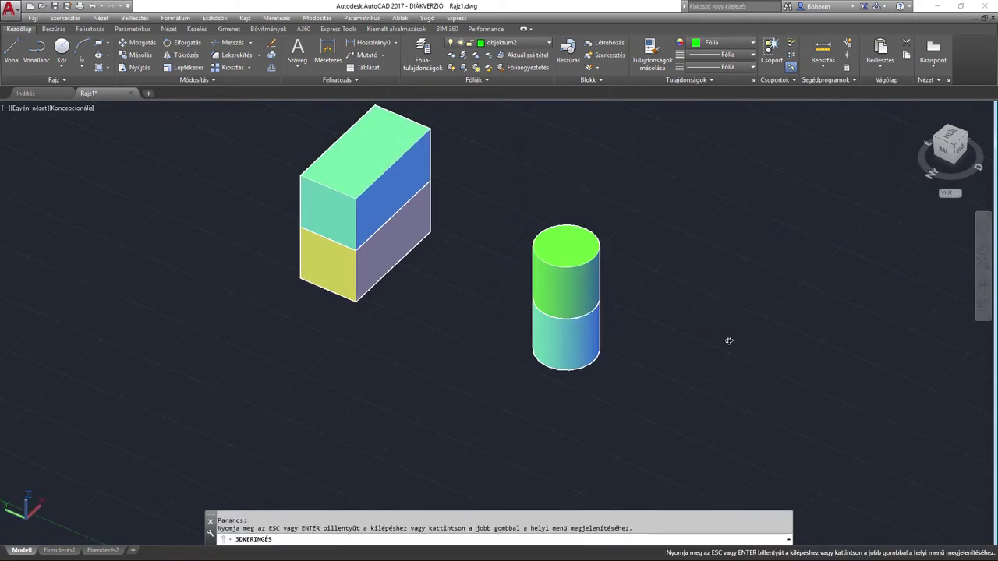
mouse_move(729, 341)
left_mouse_down()
mouse_move(626, 260)
mouse_move(703, 285)
mouse_move(468, 248)
mouse_move(492, 275)
mouse_move(427, 334)
mouse_move(496, 335)
mouse_move(452, 309)
mouse_move(479, 294)
left_mouse_up()
key("Escape")
middle_click_drag(479, 294, 478, 329)
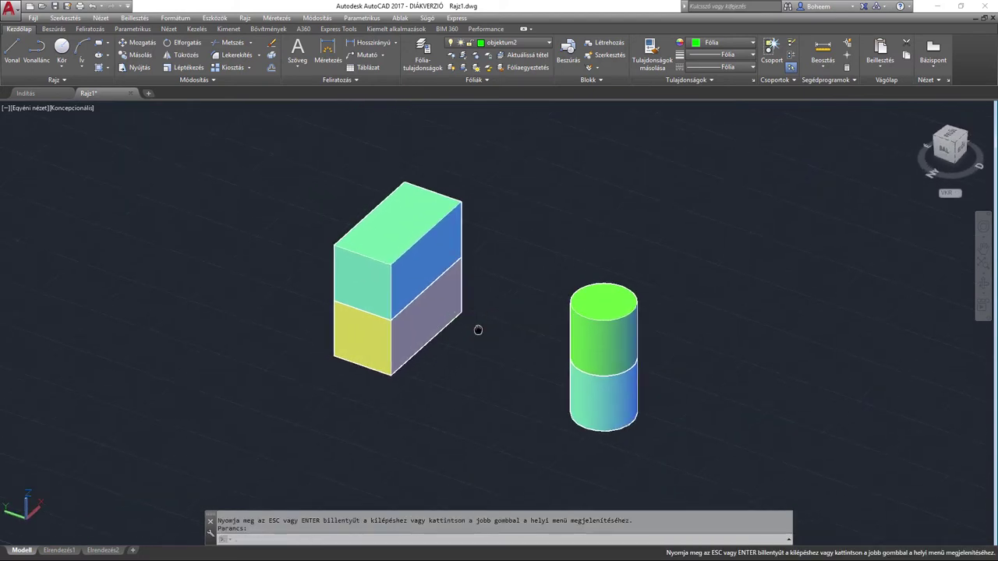
key("Escape")
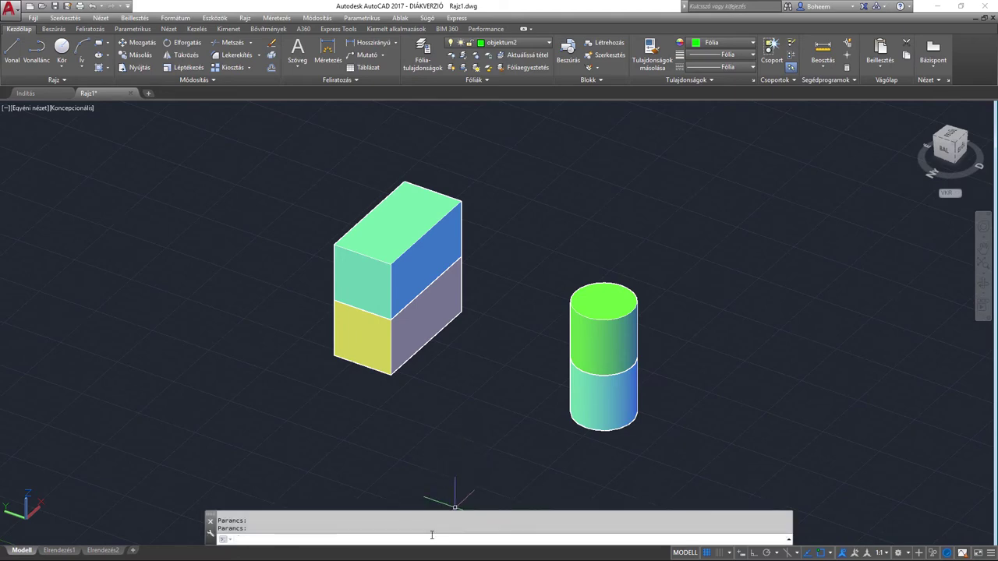
Use 3DMOZGAT to move the cylinder pair and box pair together to a new spot
type("3DILLESZT")
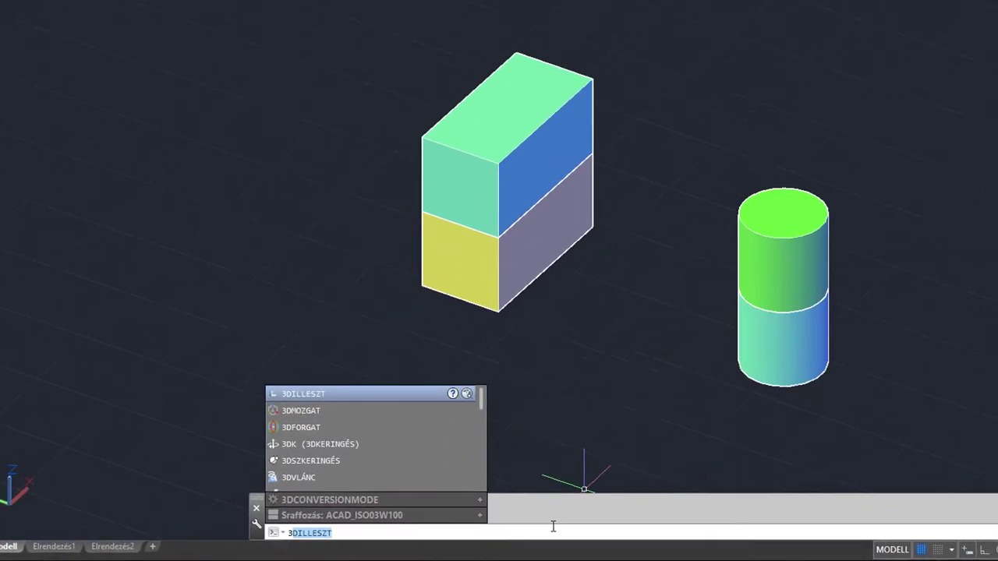
key("Down")
key("Down")
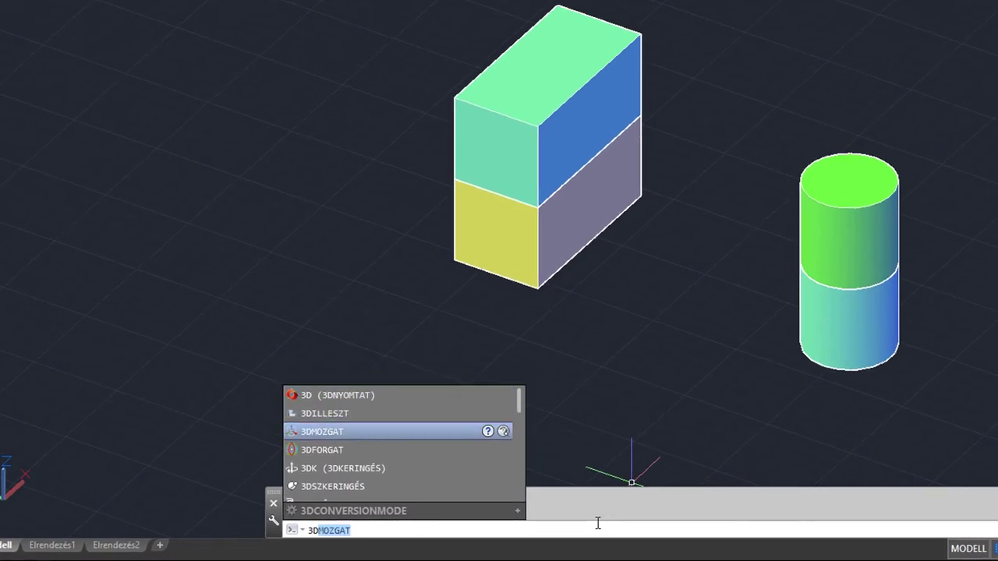
key("Down")
key("Up")
key("Return")
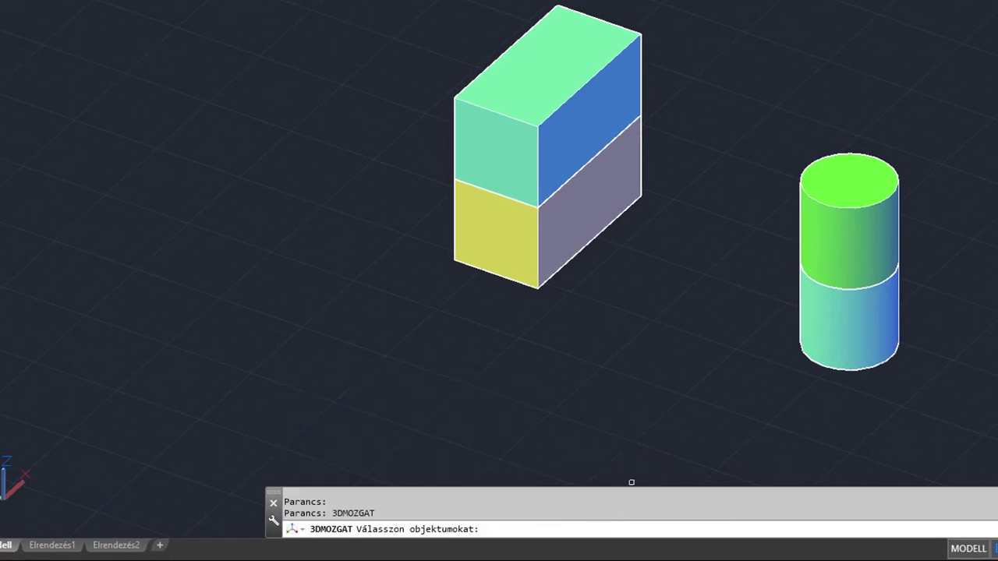
left_click_drag(382, 2, 806, 187)
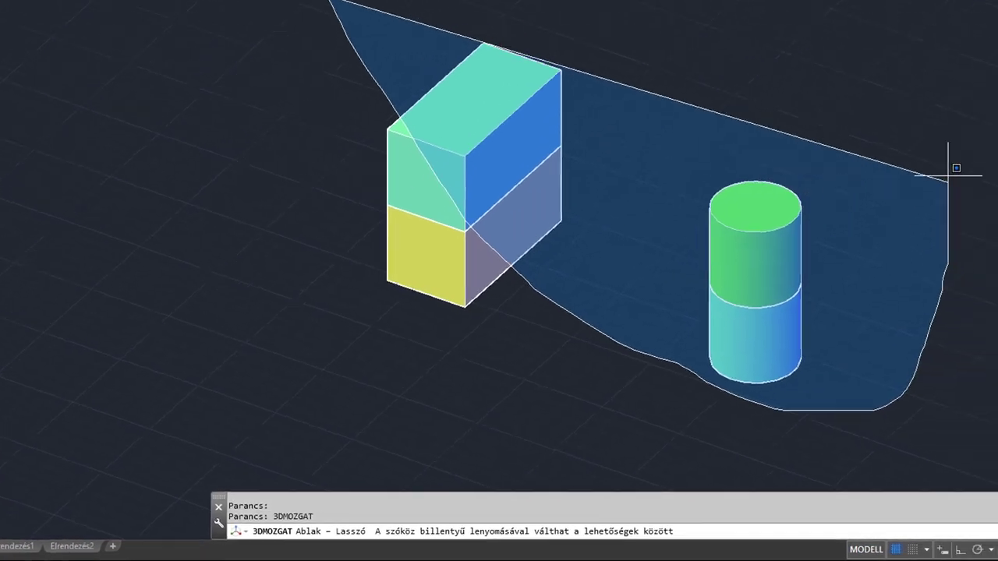
left_click_drag(496, 205, 194, 145)
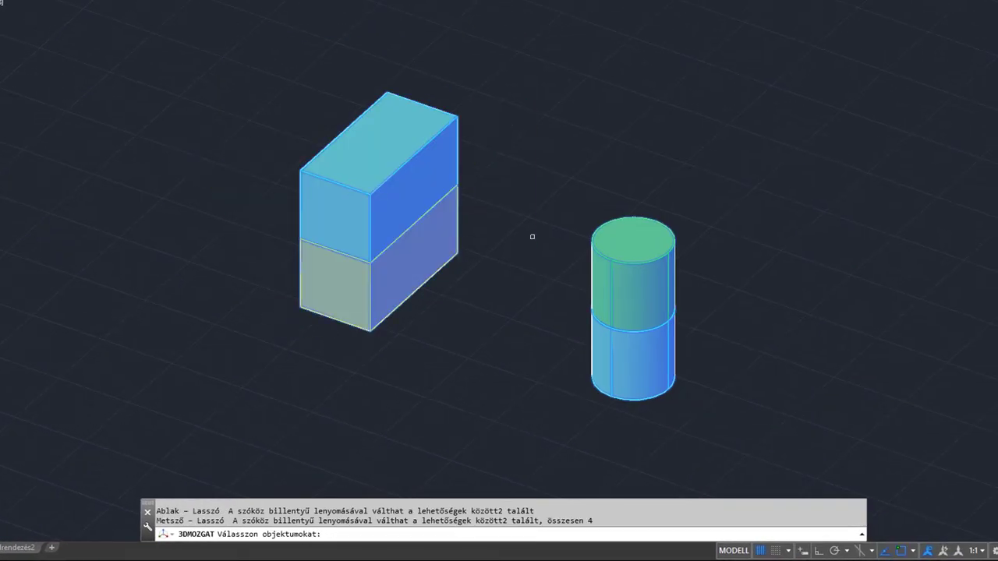
key("Return")
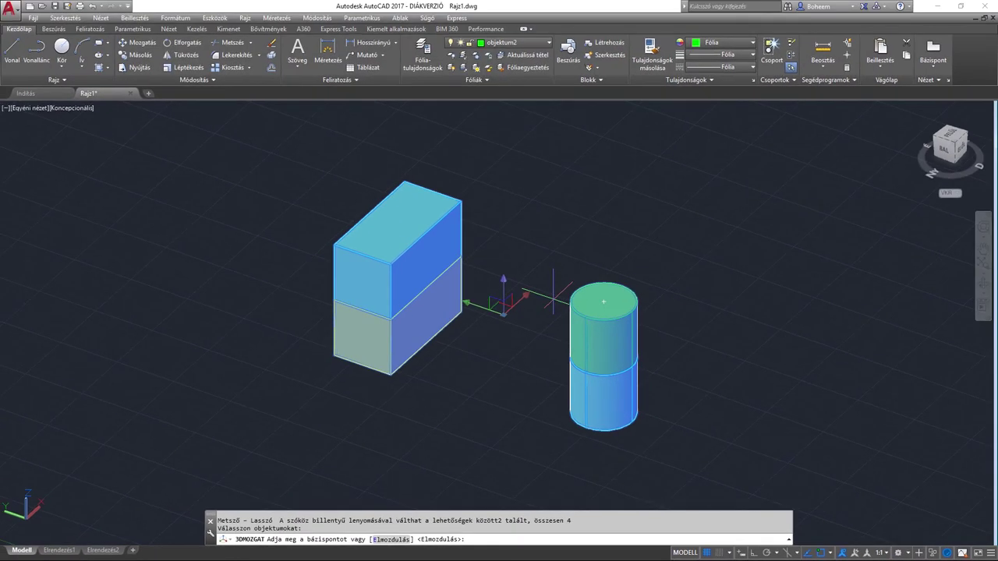
left_click(504, 282)
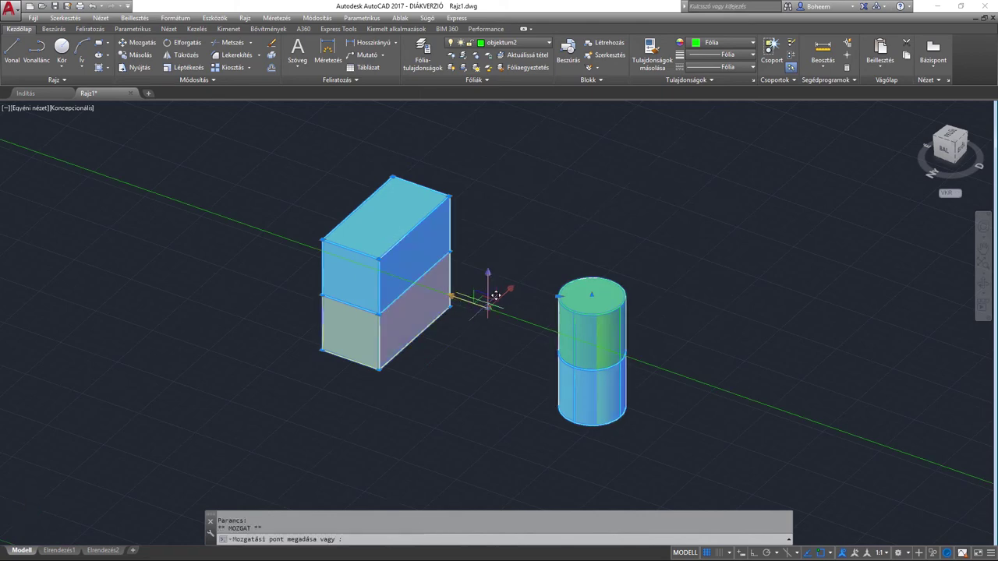
scroll(472, 308, "up", 2)
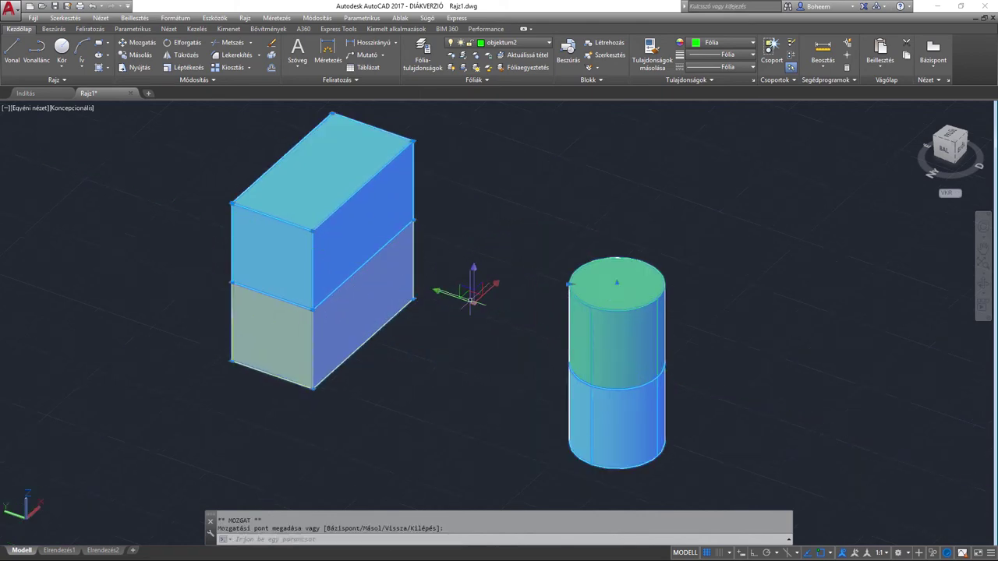
left_click(511, 272)
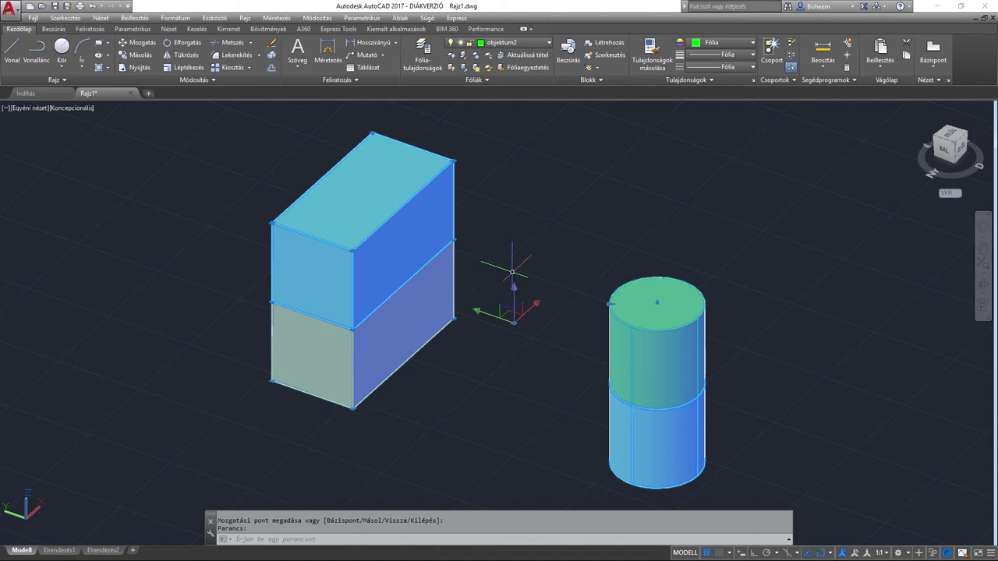
Zoom to extents, crossing-select both boxes, and start 3D elforgatás from Módosítás > 3D műveletek
key("Escape")
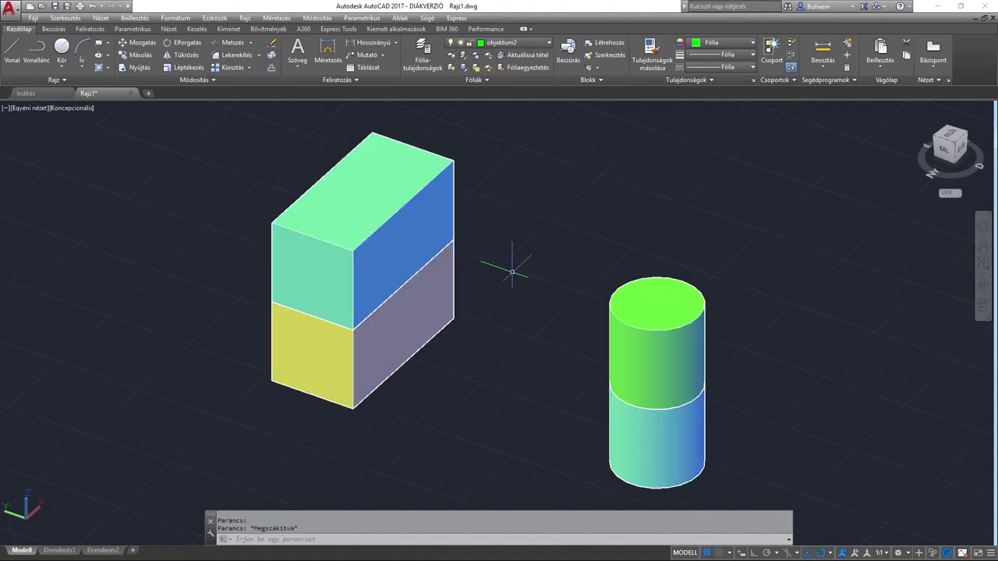
middle_click_drag(505, 284, 517, 297, "shift")
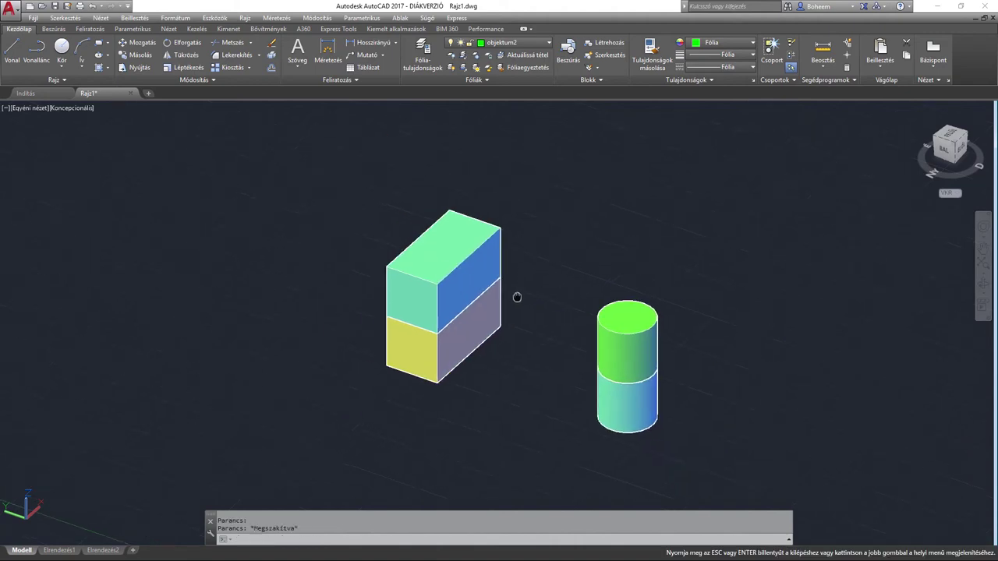
middle_click(463, 323)
middle_click(463, 323)
left_click(468, 421)
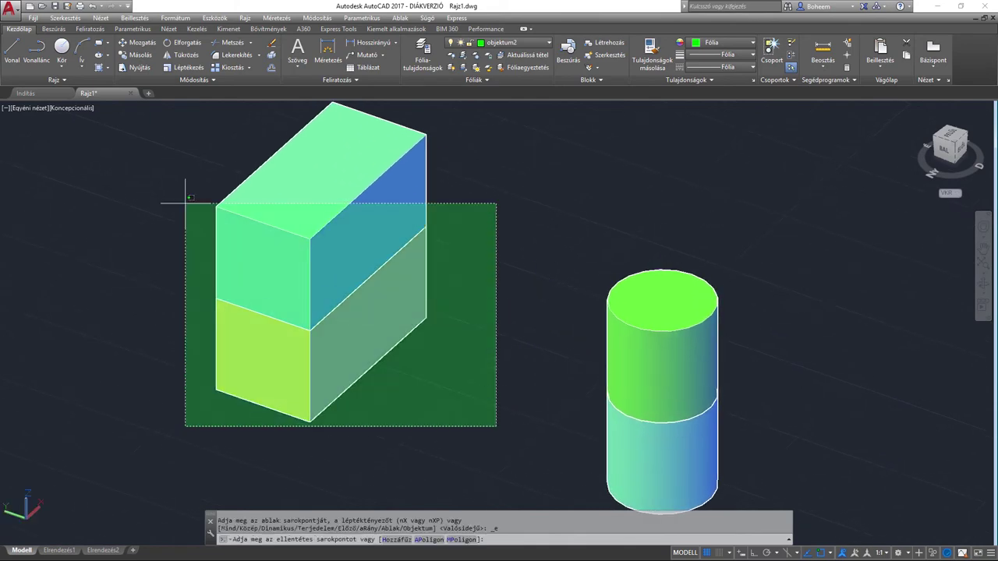
left_click(183, 206)
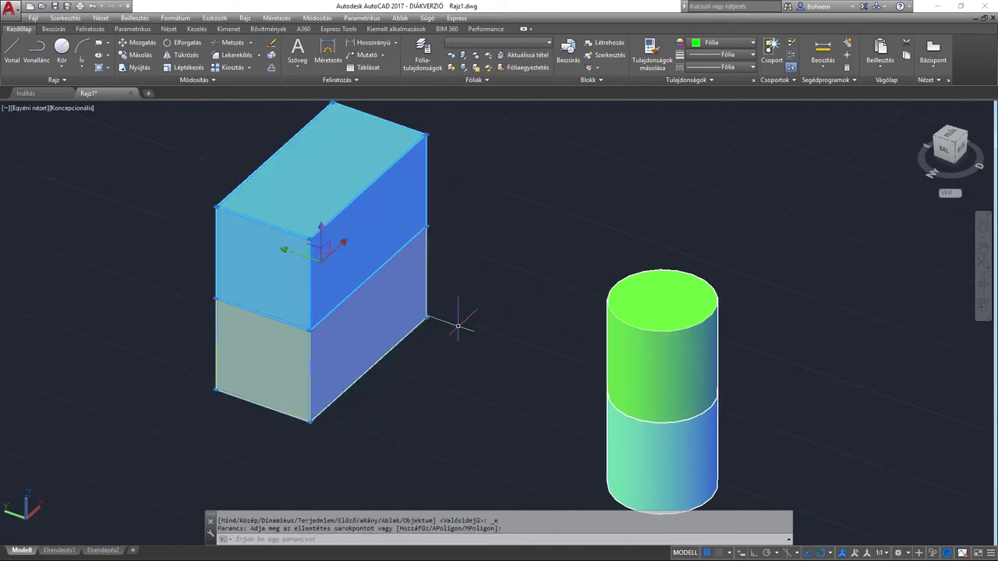
left_click(317, 18)
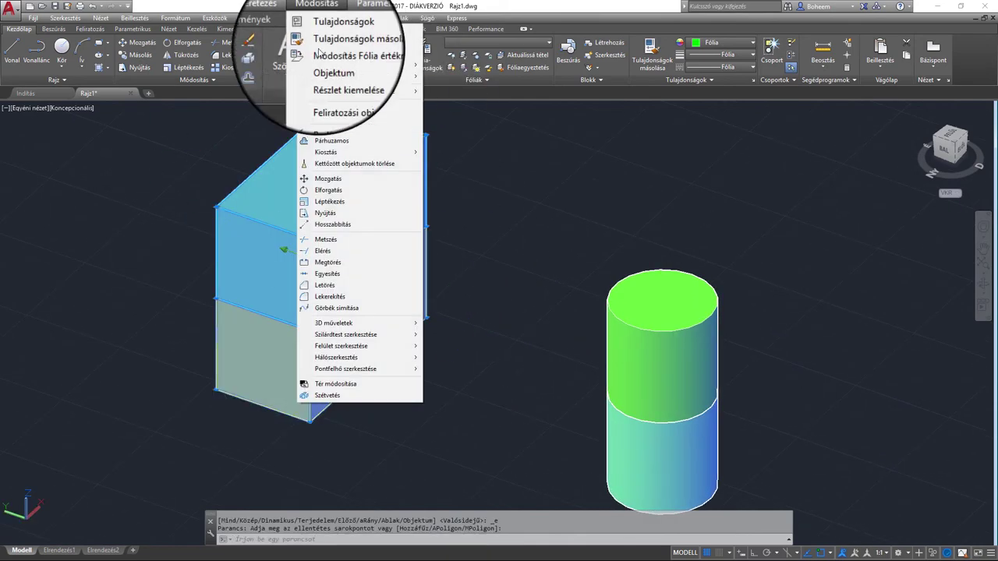
mouse_move(334, 323)
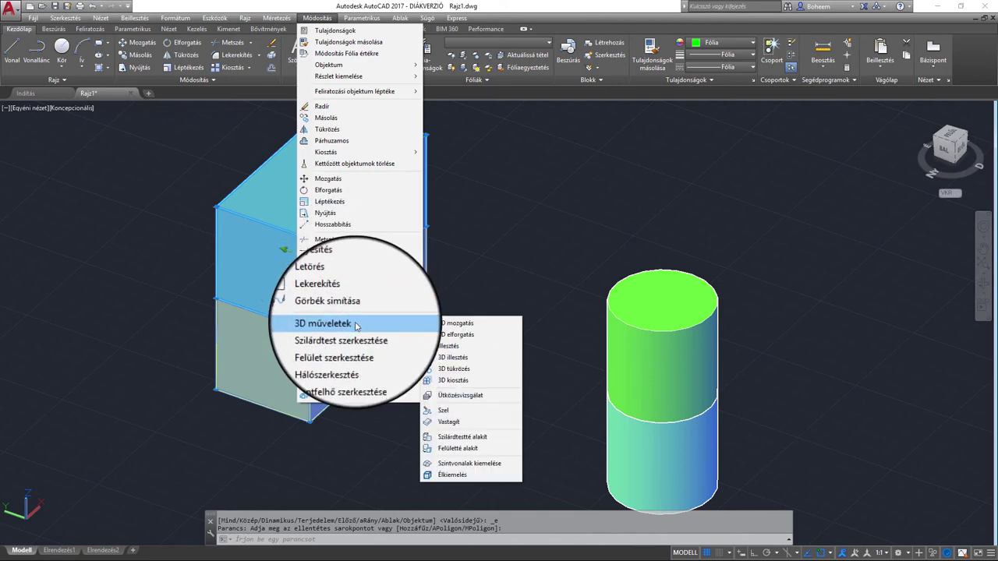
left_click(452, 330)
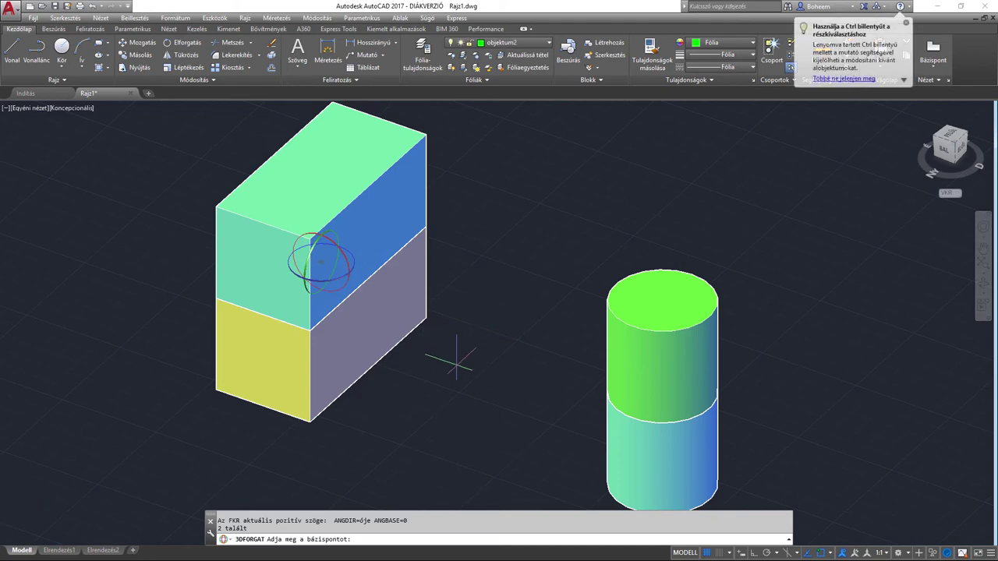
Pick a ring axis on the rotate gizmo and turn the box pair to a first new angle
left_click(343, 237)
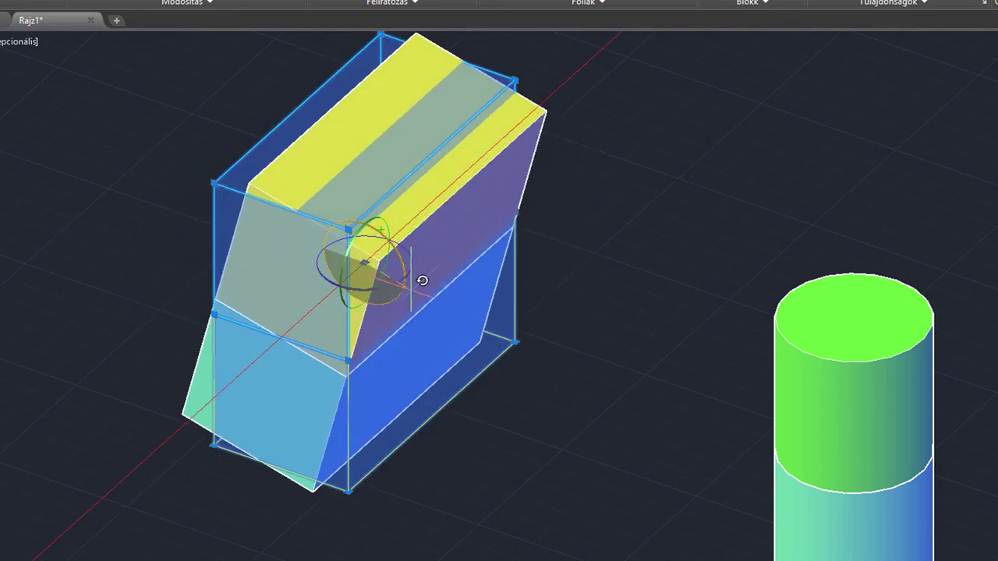
key("Escape")
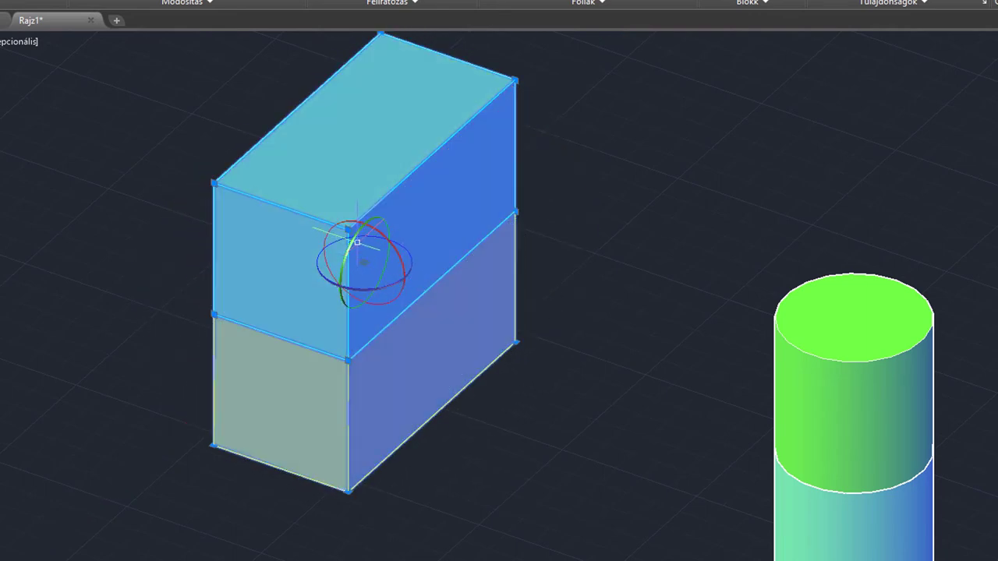
scroll(356, 242, "up", 2)
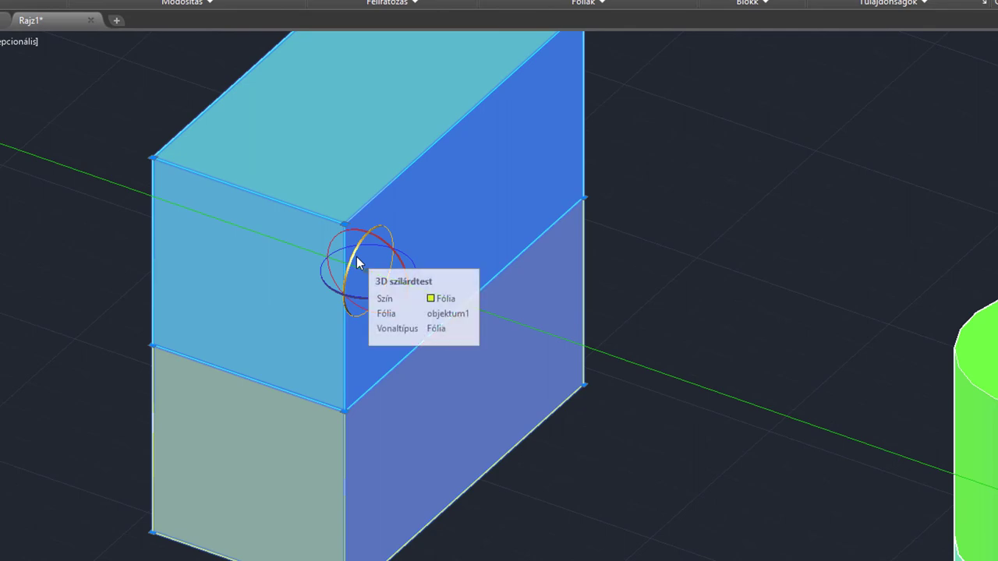
mouse_move(356, 263)
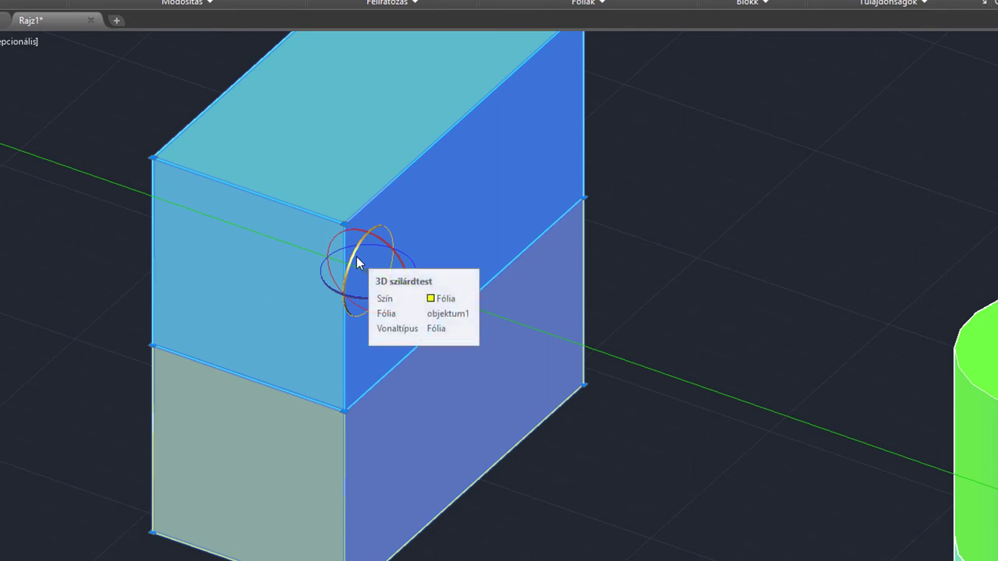
left_click(357, 264)
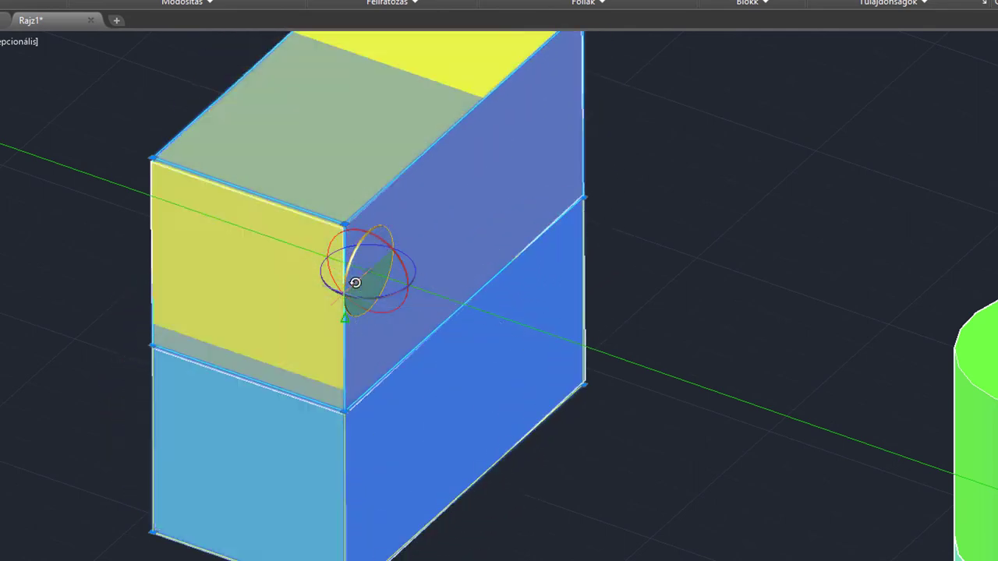
left_click(352, 257)
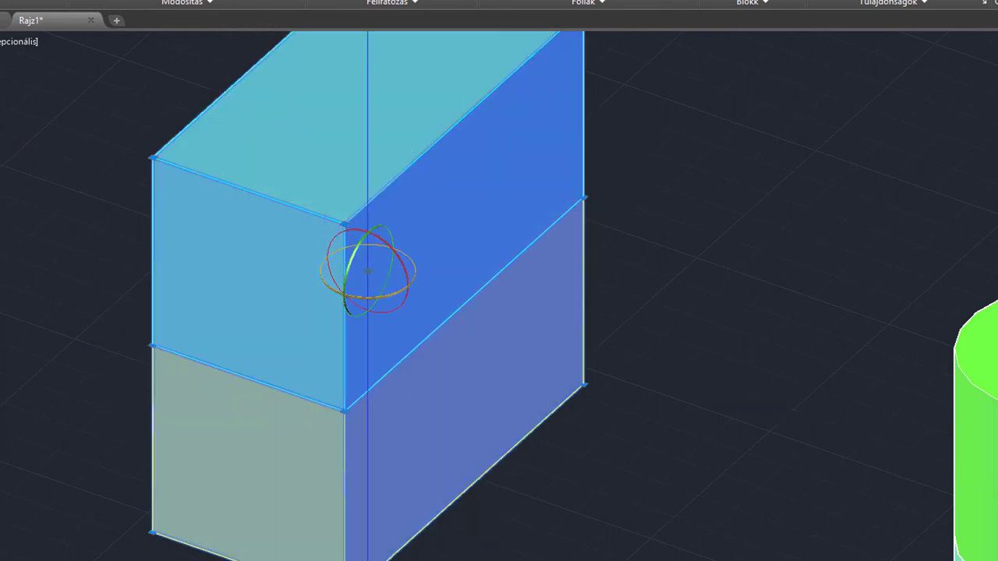
Rotate the boxes about two more axes until they lie tilted, then clear the selection
left_click(390, 252)
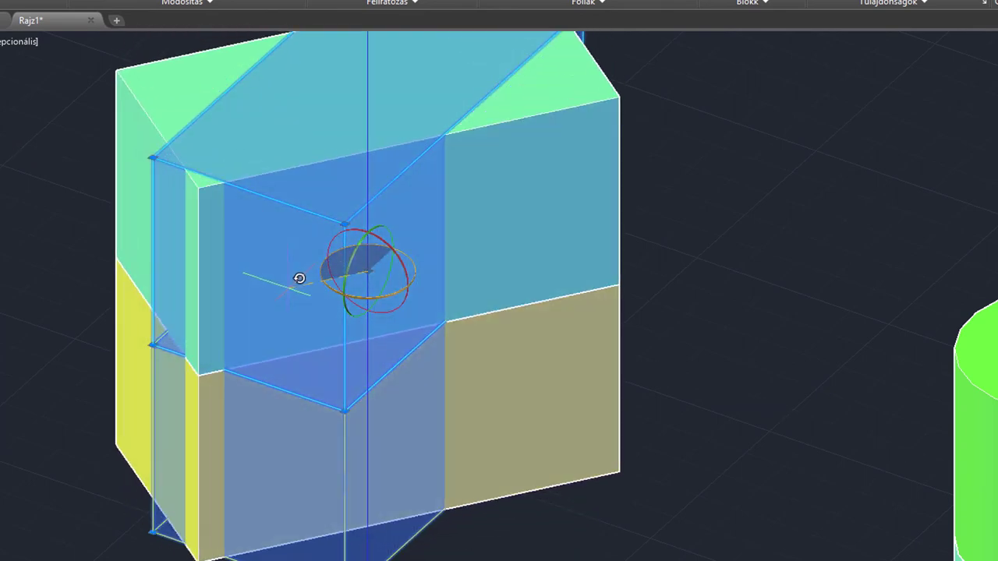
left_click(351, 299)
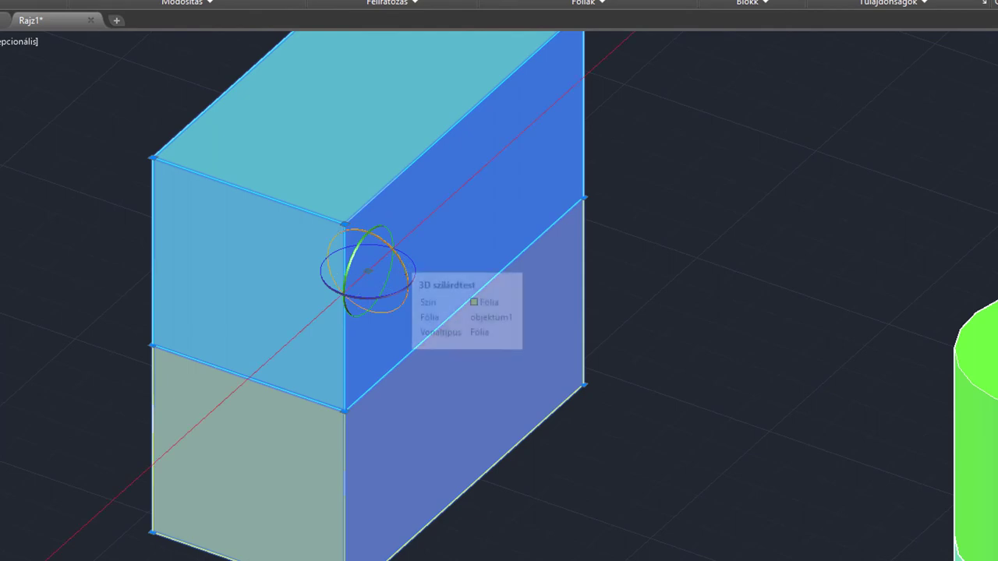
left_click(400, 267)
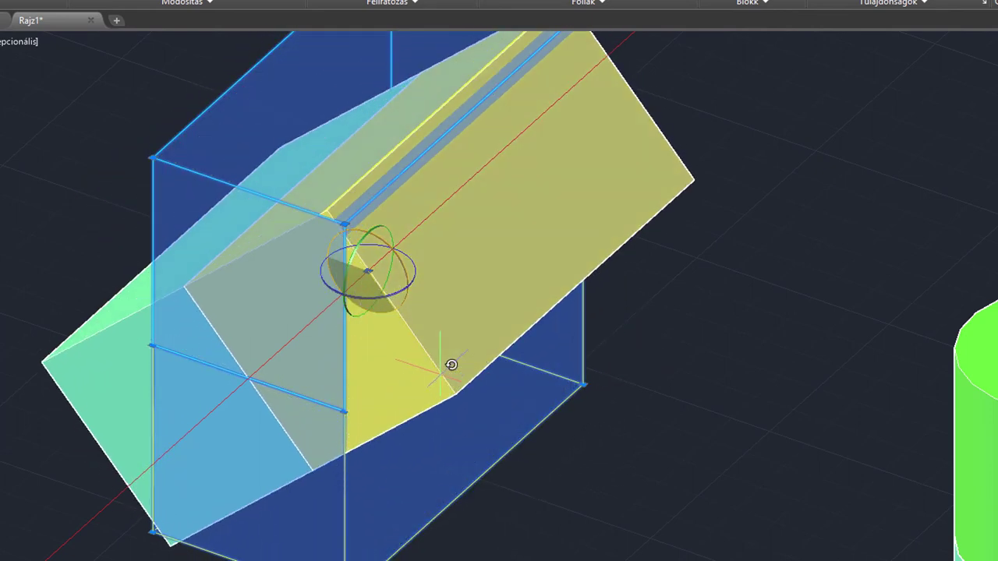
left_click(441, 373)
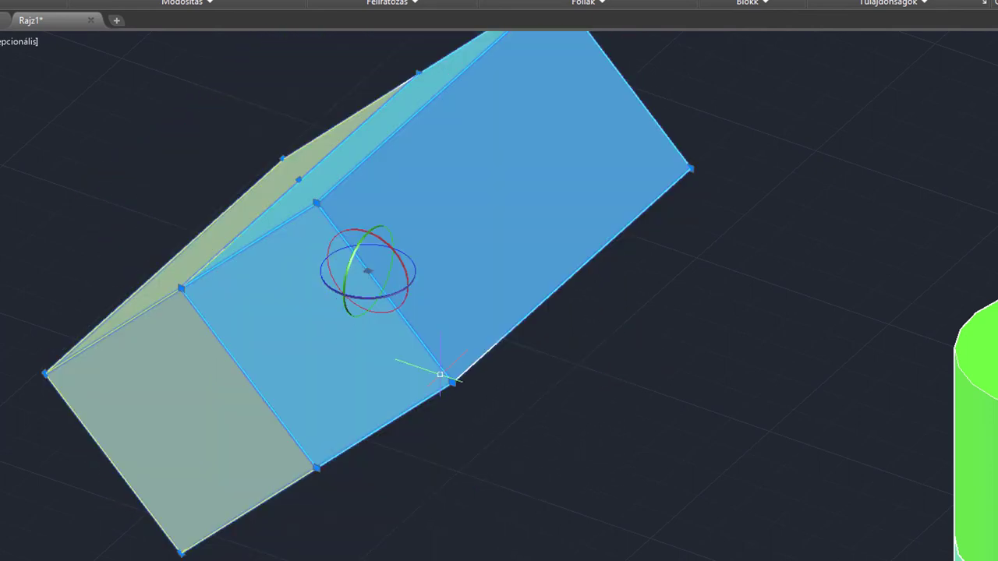
key("Escape")
scroll(630, 311, "down", 3)
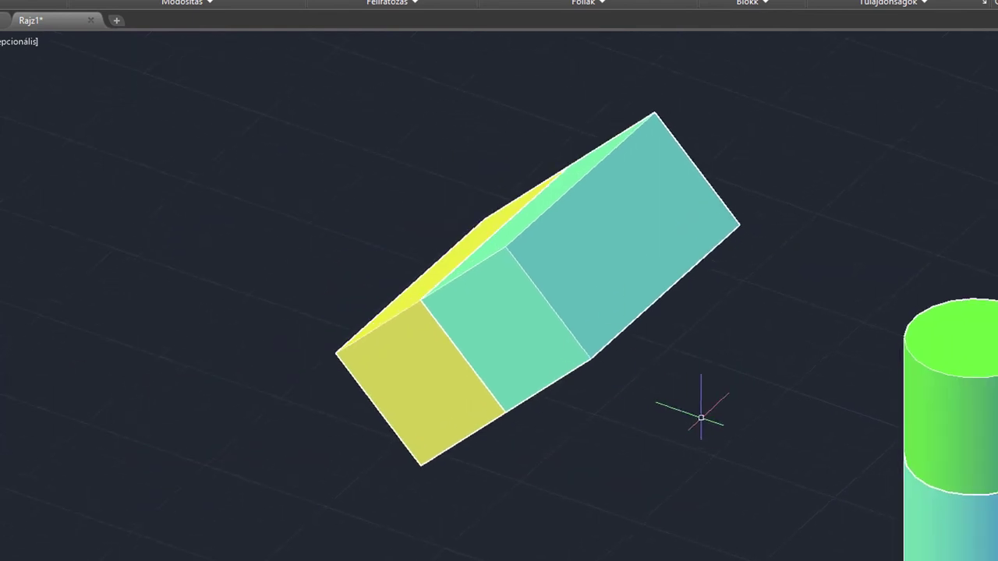
middle_click_drag(702, 414, 614, 356)
Rotate both green cylinders 45° with 3DFORGAT about an axis through their top centre
left_click_drag(989, 555, 782, 171)
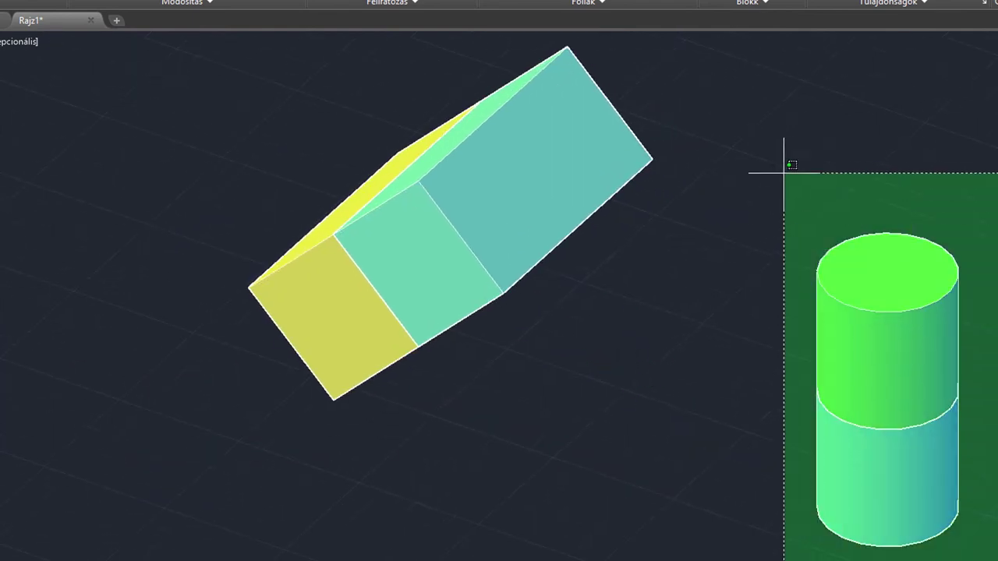
middle_click_drag(735, 272, 508, 247)
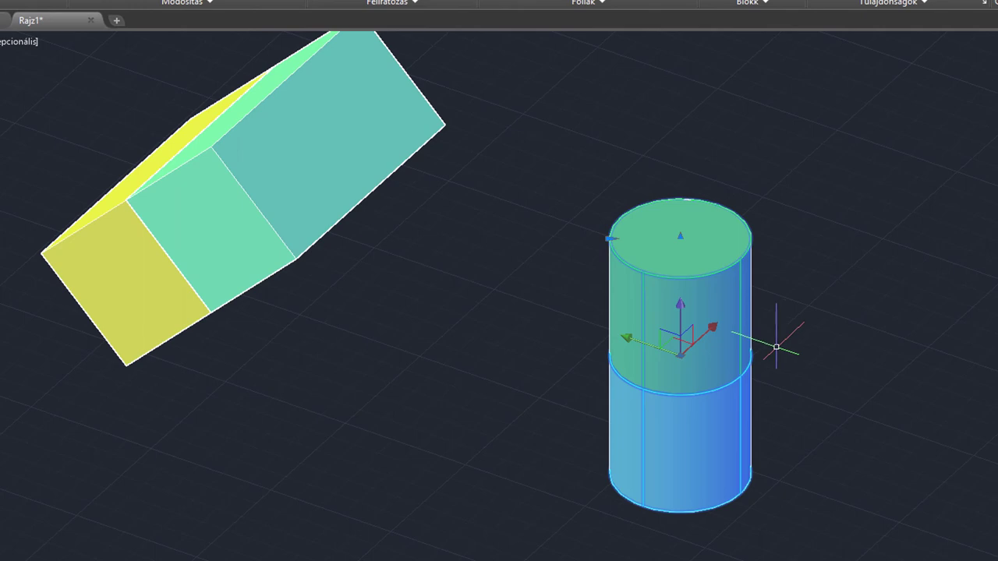
type("3d")
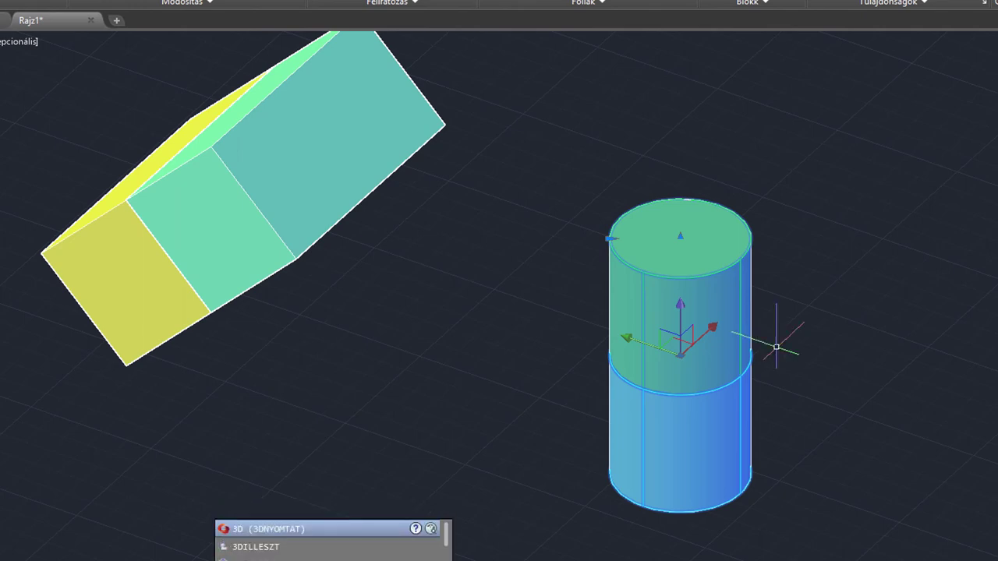
type("forgat")
key("Return")
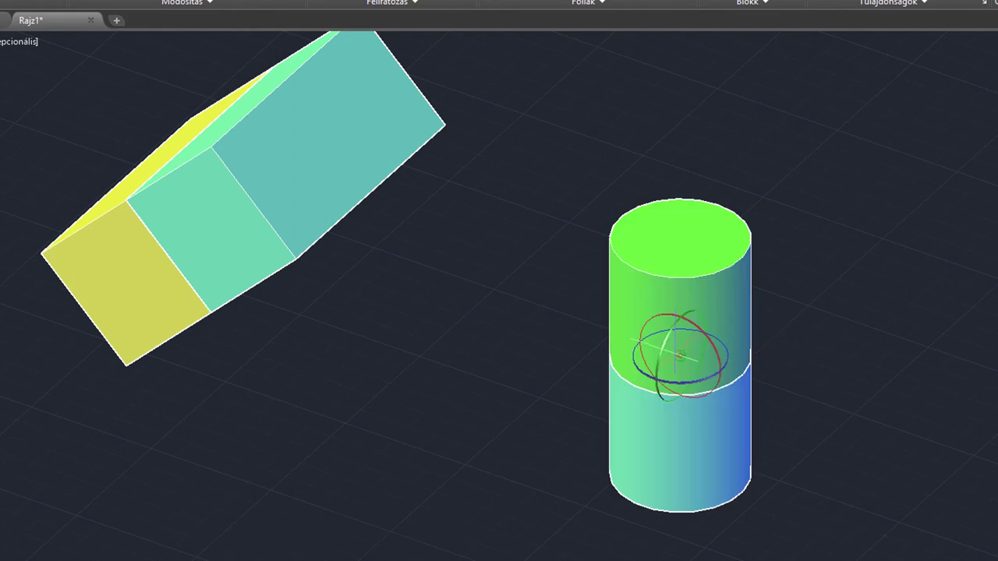
scroll(680, 356, "down", 1)
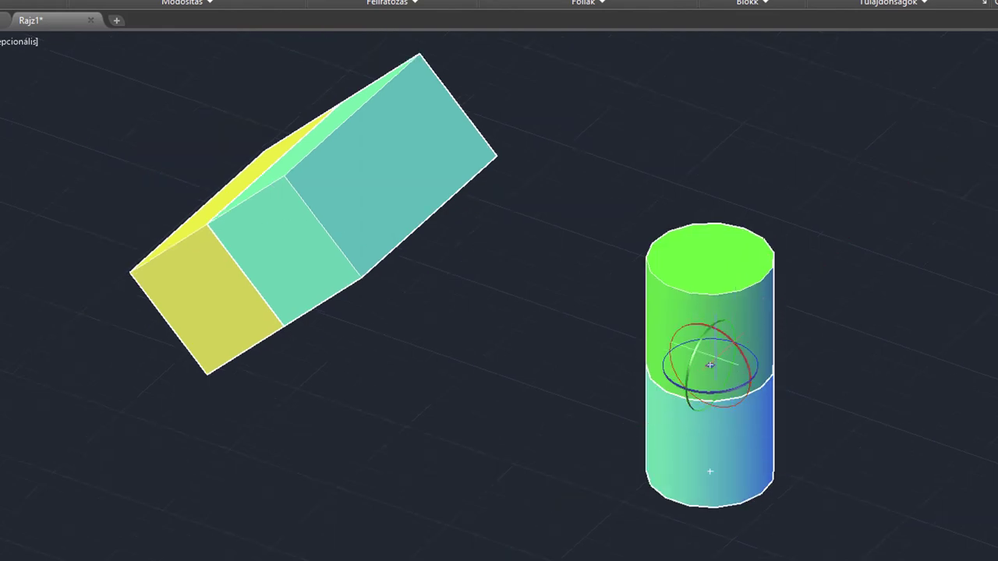
scroll(709, 364, "up", 4)
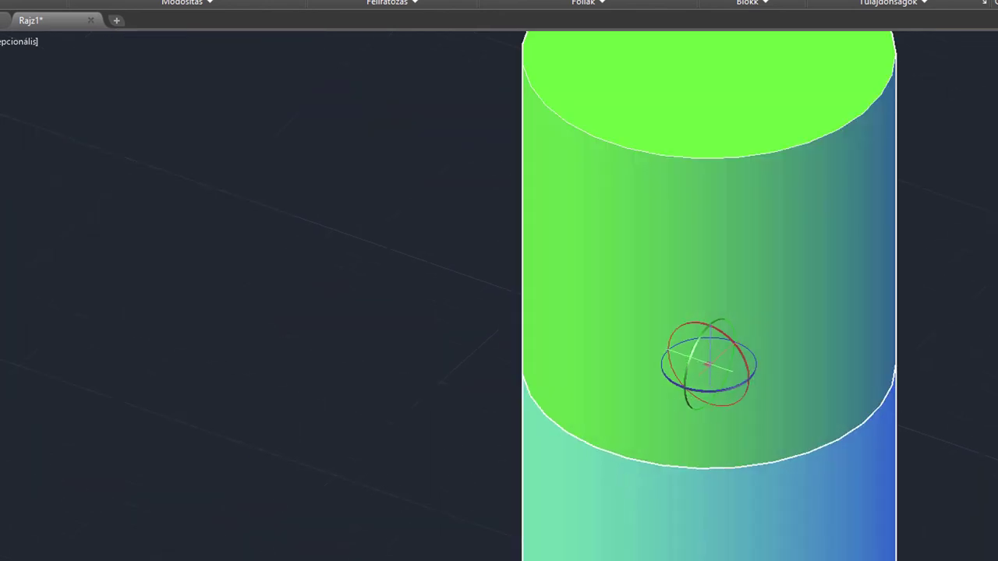
scroll(708, 364, "down", 2)
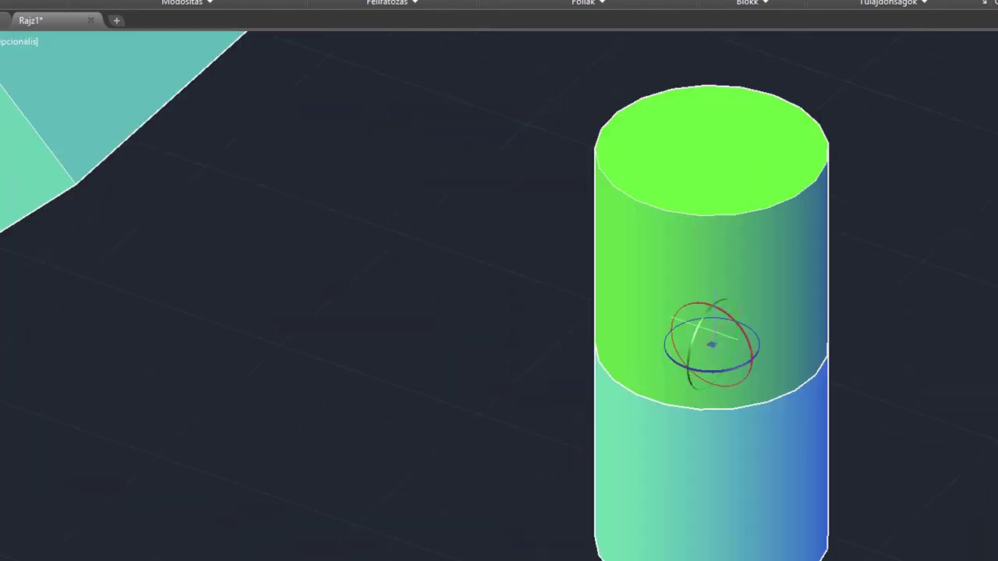
left_click(710, 150)
scroll(864, 167, "down", 2)
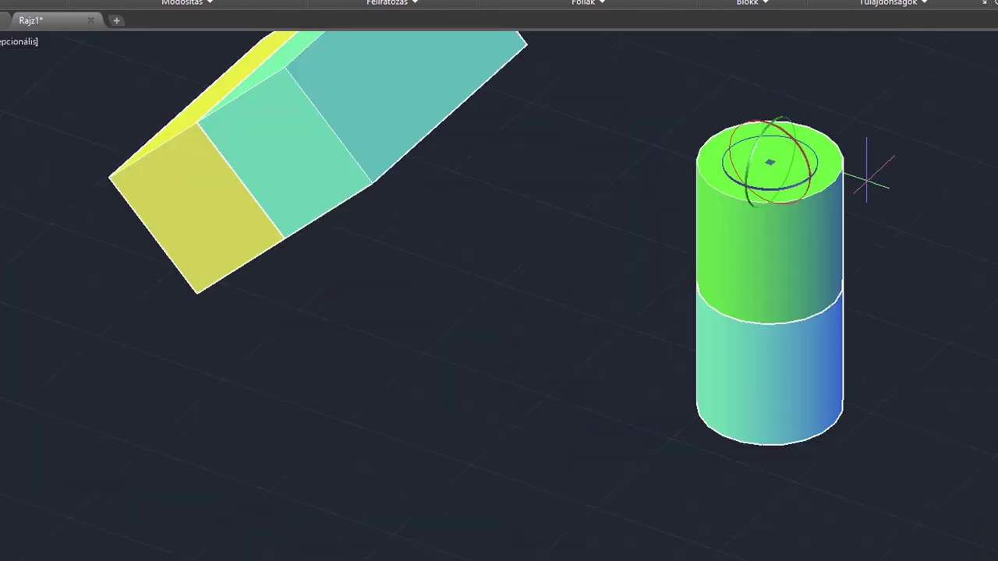
middle_click_drag(864, 167, 690, 290)
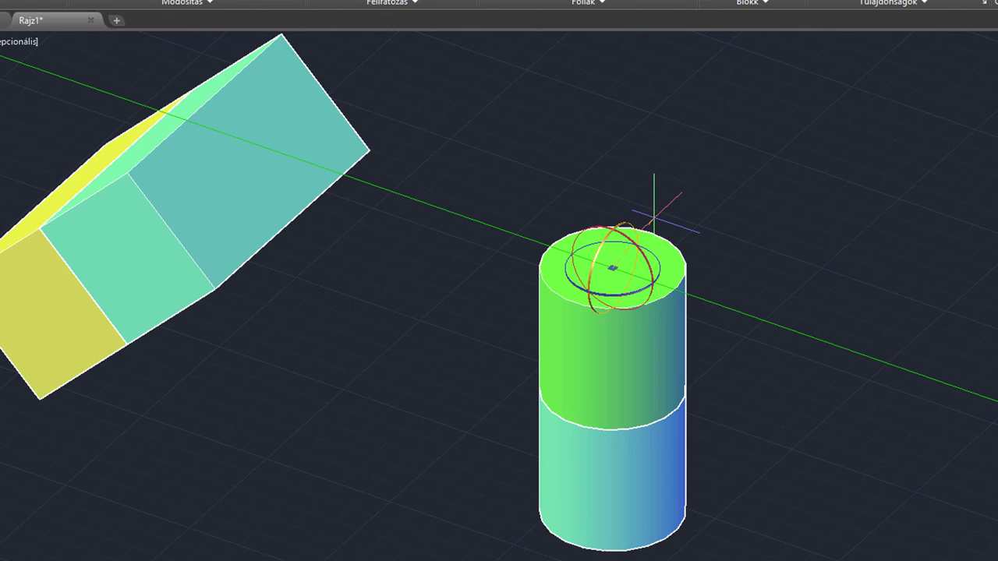
type("45")
key("Return")
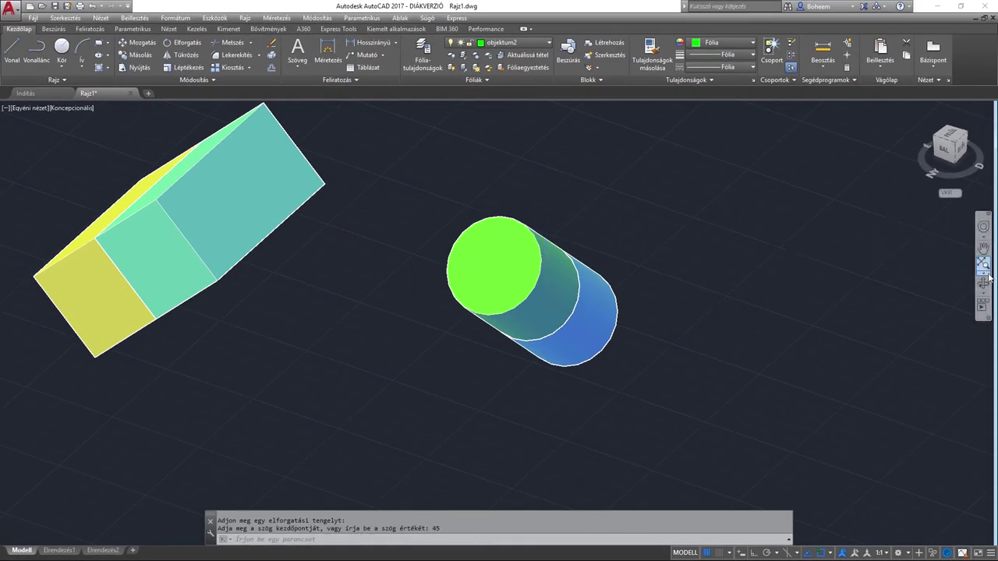
Orbit round to a front view until the tilted box and cylinder stacks sit side by side
left_click(984, 287)
mouse_move(769, 289)
left_mouse_down()
mouse_move(668, 221)
mouse_move(238, 247)
left_mouse_up()
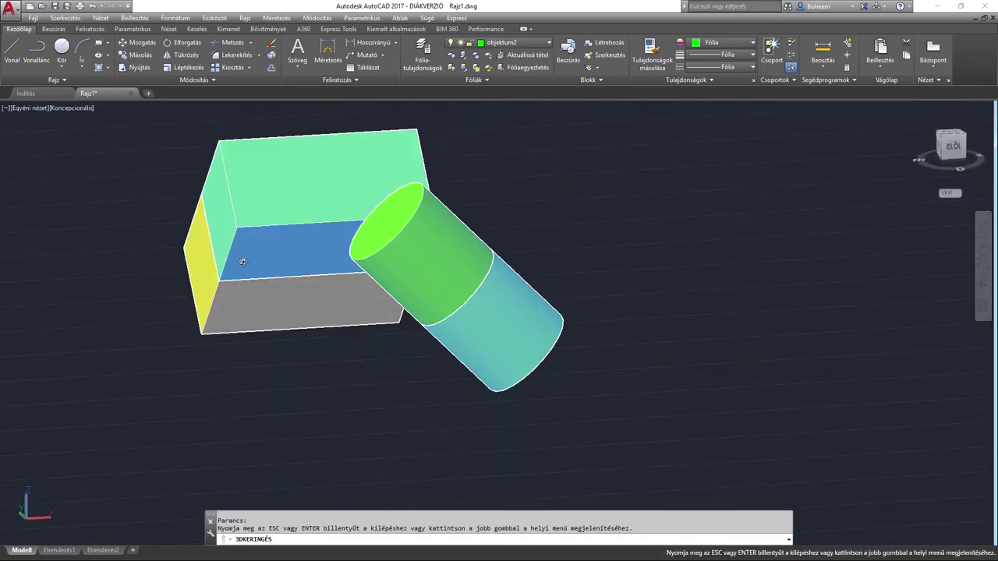
mouse_move(611, 247)
left_mouse_down()
mouse_move(390, 291)
mouse_move(456, 308)
mouse_move(309, 285)
mouse_move(607, 293)
mouse_move(481, 307)
mouse_move(630, 338)
mouse_move(455, 347)
mouse_move(595, 354)
mouse_move(390, 362)
mouse_move(463, 356)
mouse_move(401, 346)
mouse_move(658, 352)
left_mouse_up()
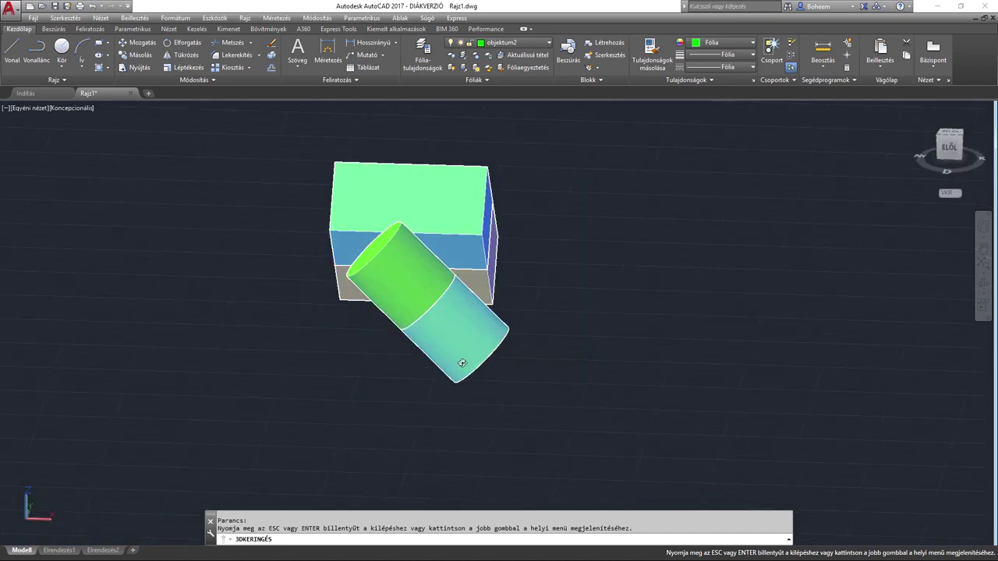
mouse_move(462, 363)
left_mouse_down()
mouse_move(615, 356)
mouse_move(550, 374)
left_mouse_up()
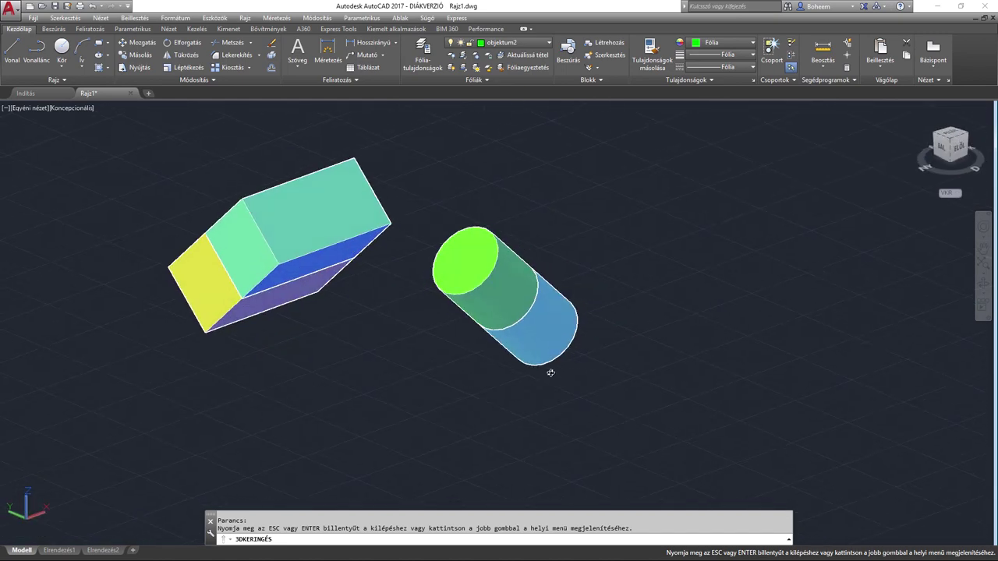